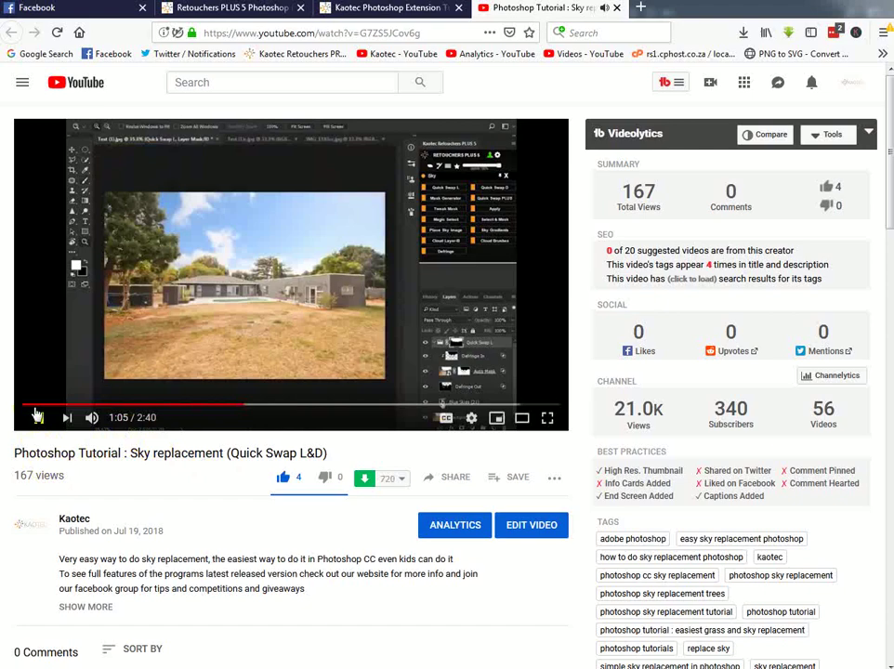
Step: Pause the Sky replacement tutorial at 1:06 and expand its description to show links, category and tags
left_click(36, 416)
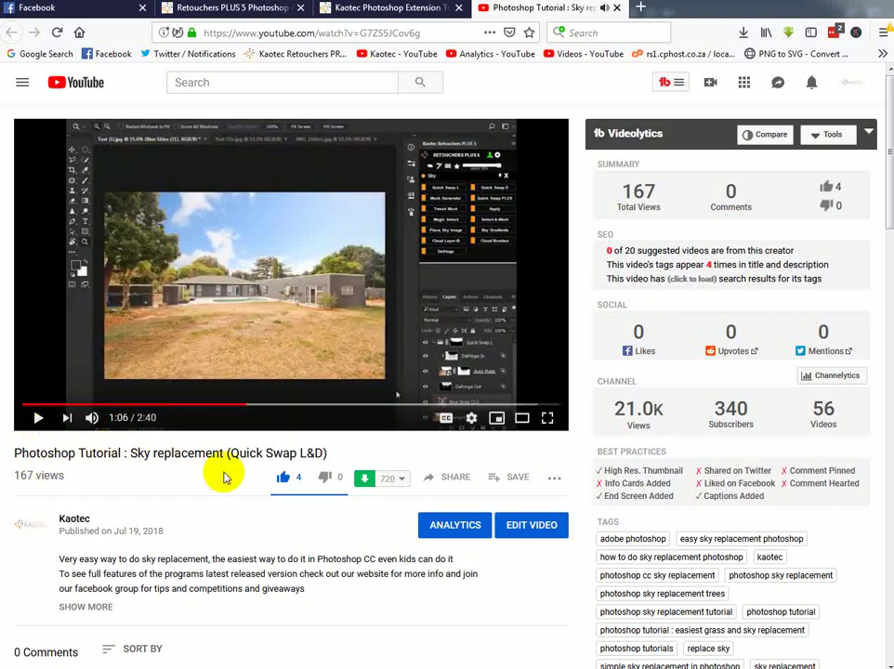
scroll(242, 502, "down", 3)
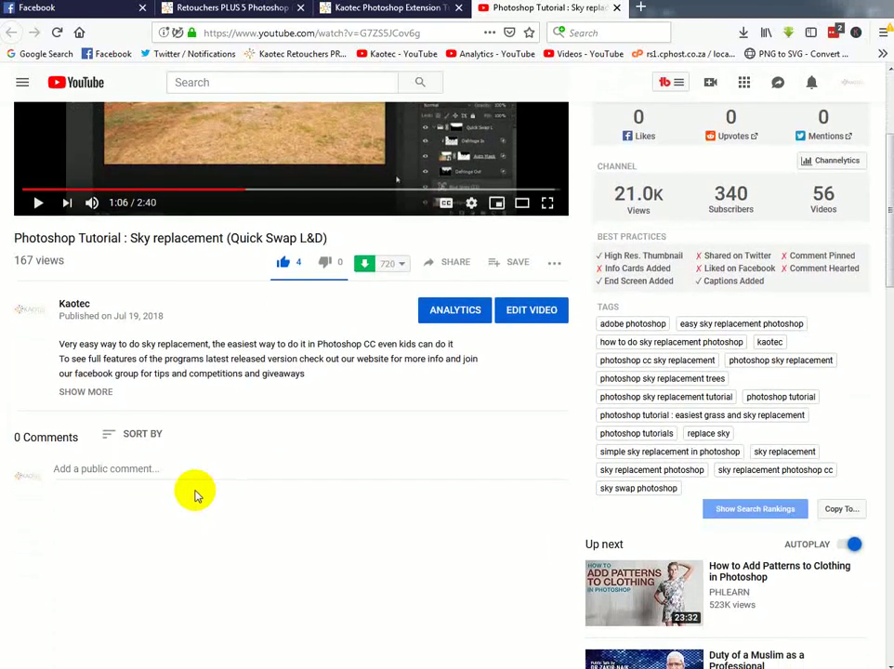
left_click(90, 391)
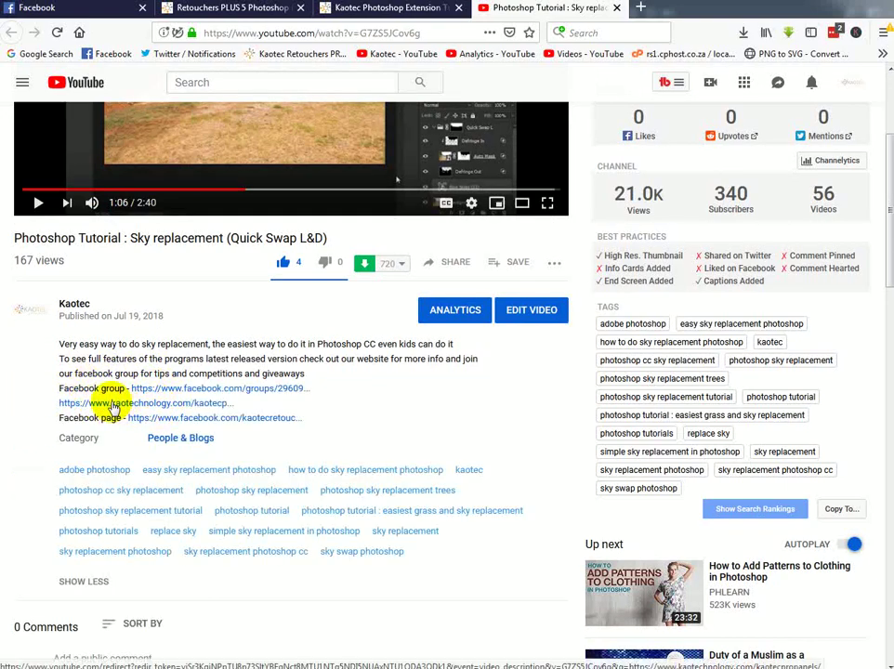
Step: Close the YouTube tab and go from the Kaotec home page to the Retouchers PLUS Version 5 product page
left_click(616, 7)
left_click(288, 8)
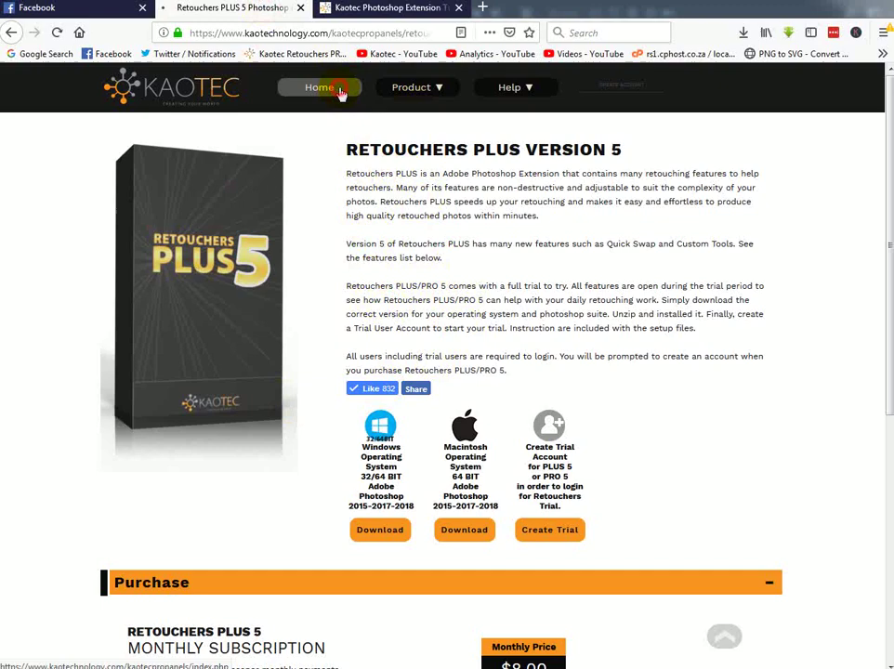
left_click(340, 90)
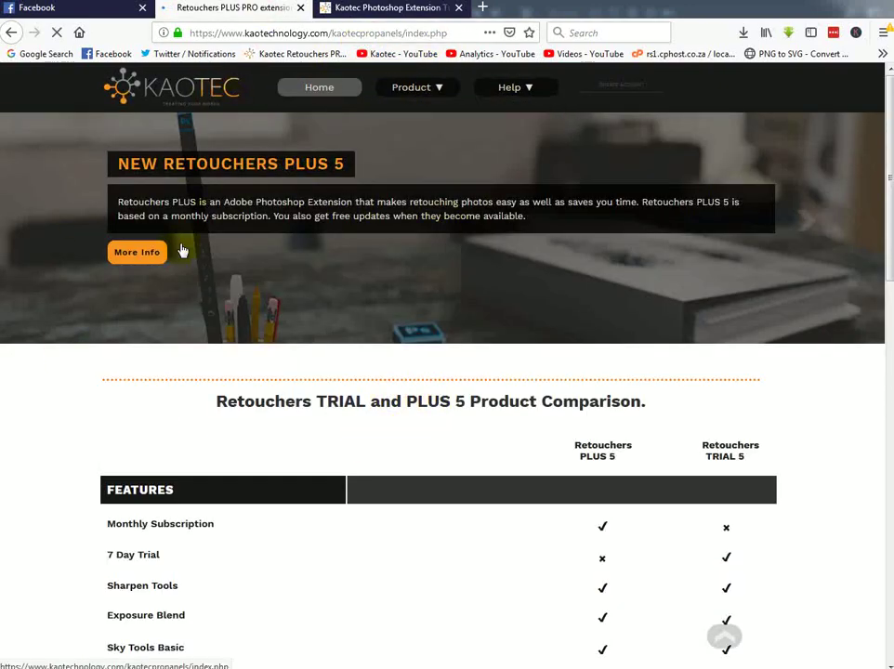
mouse_move(420, 90)
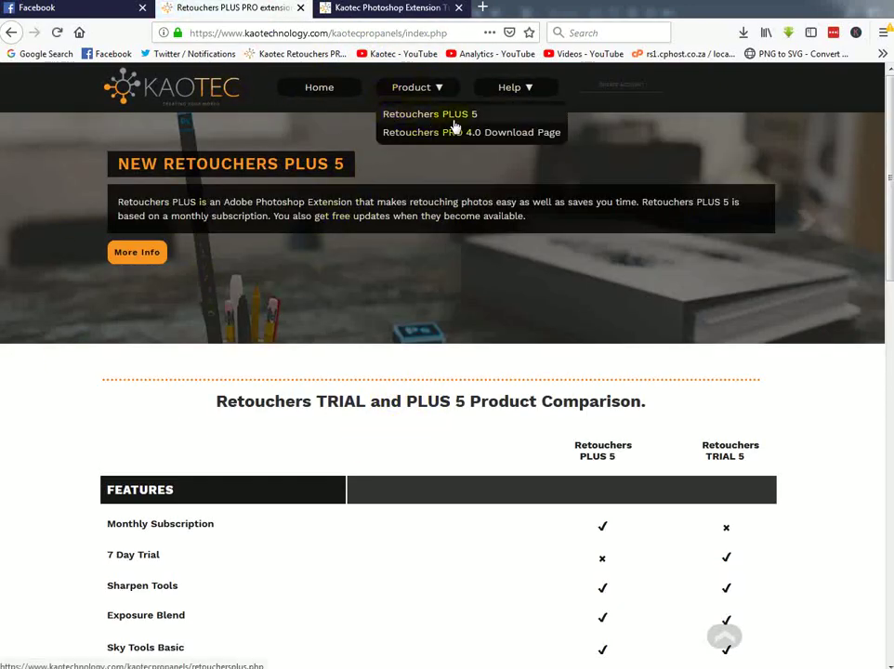
left_click(442, 119)
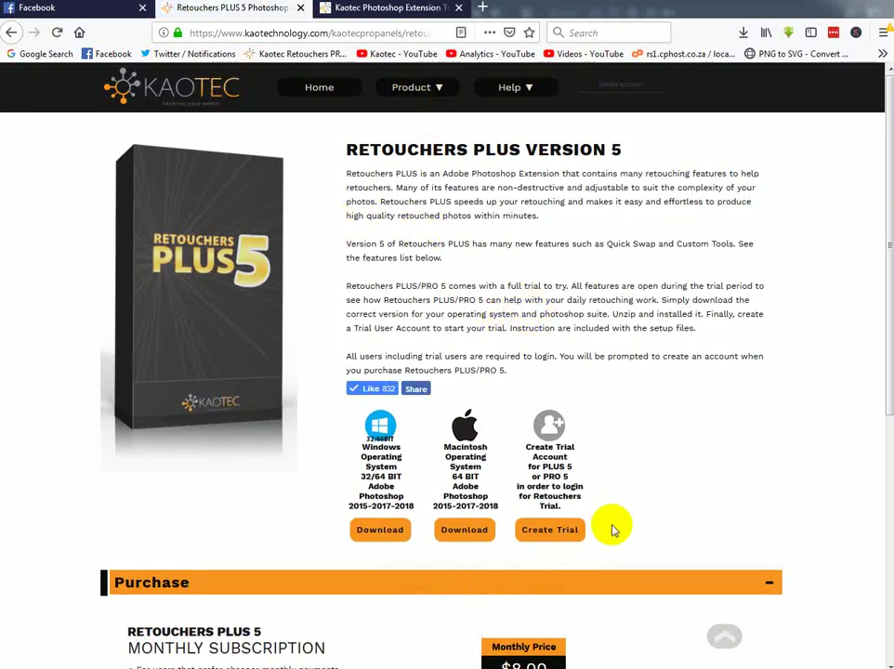
middle_click(547, 538)
left_click(383, 8)
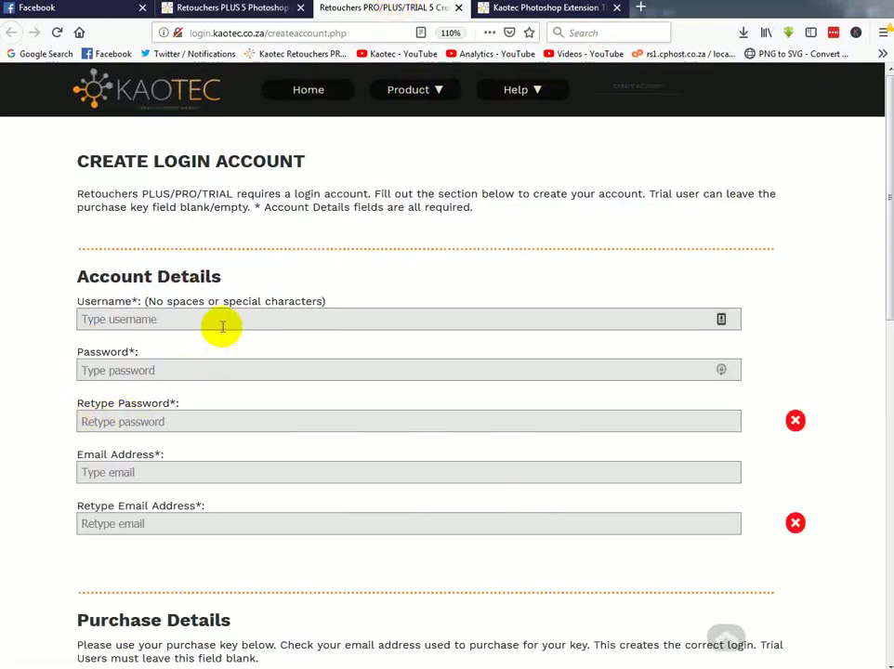
scroll(325, 441, "down", 5)
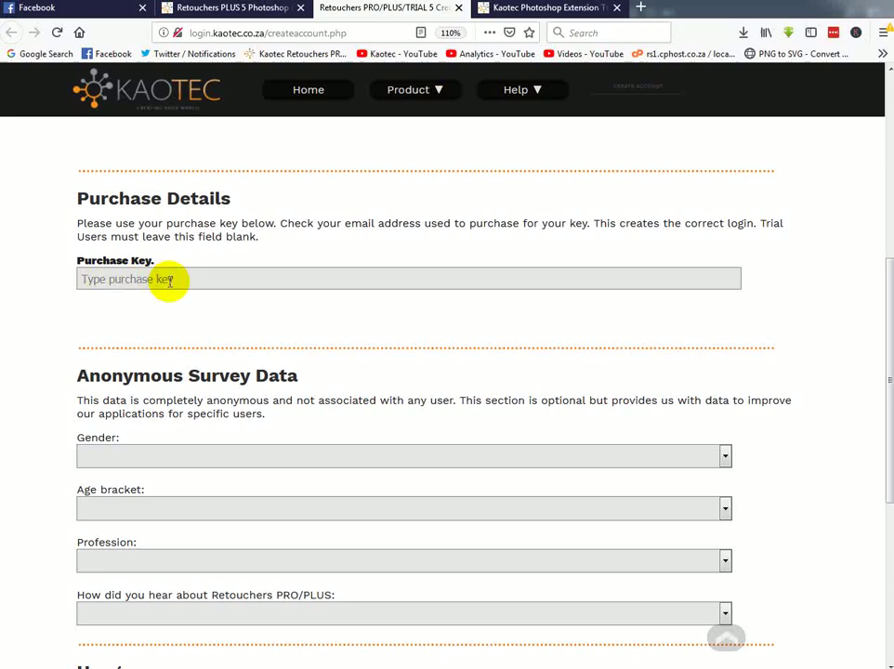
scroll(232, 323, "down", 2)
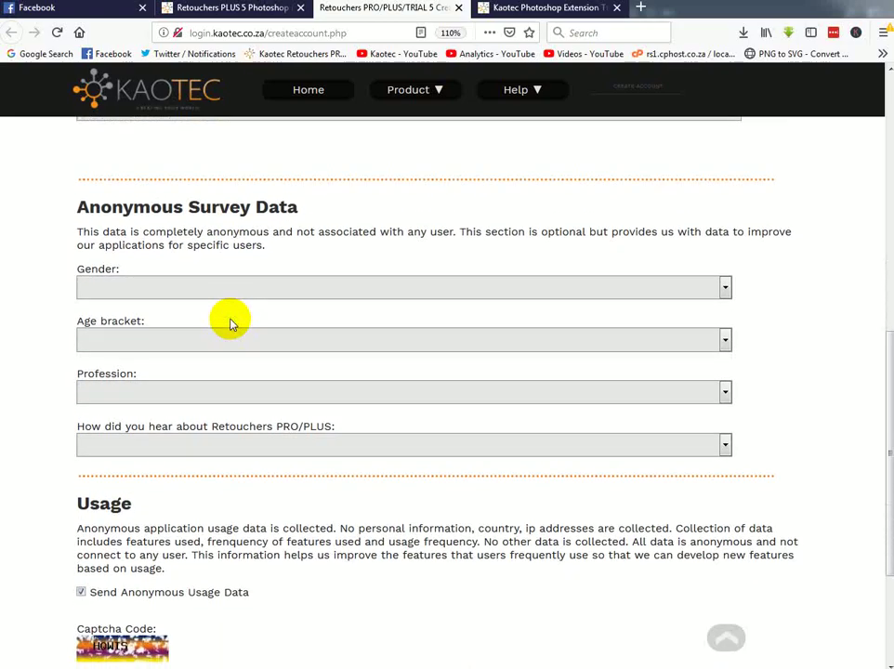
scroll(359, 289, "up", 10)
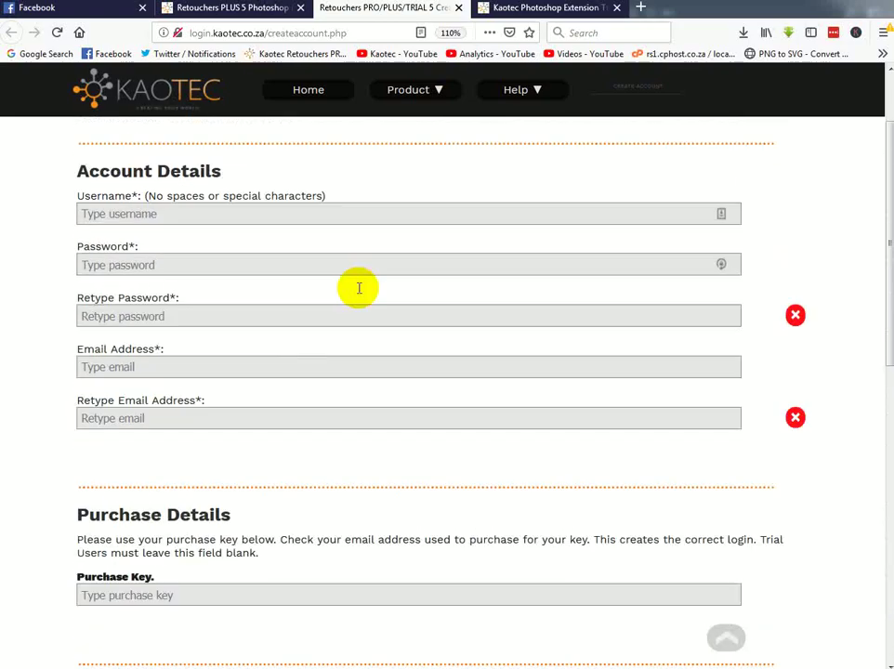
left_click(458, 8)
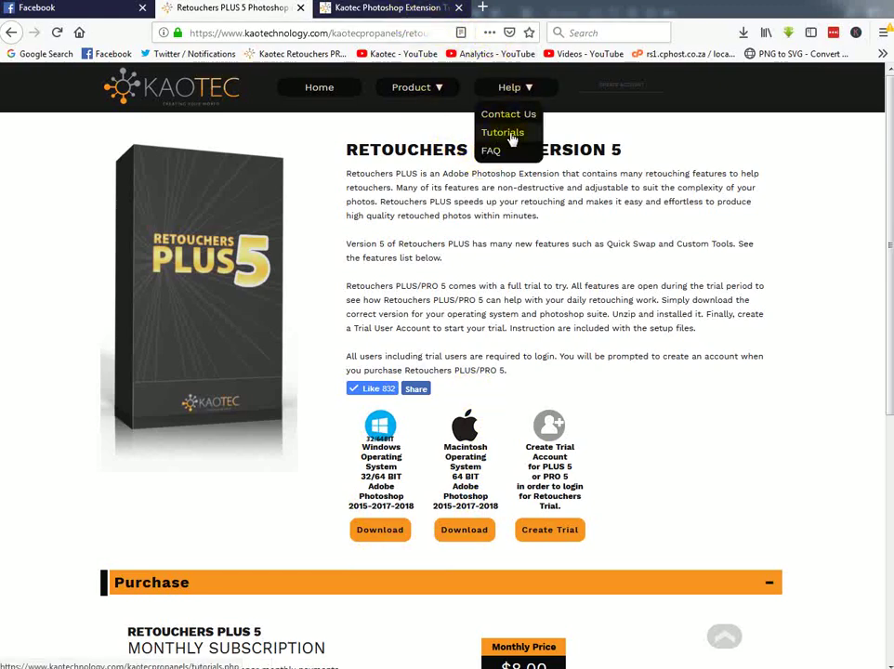
Step: Browse the Kaotec installation tutorials, then switch to Photoshop with IMG_8262.jpg open
left_click(397, 8)
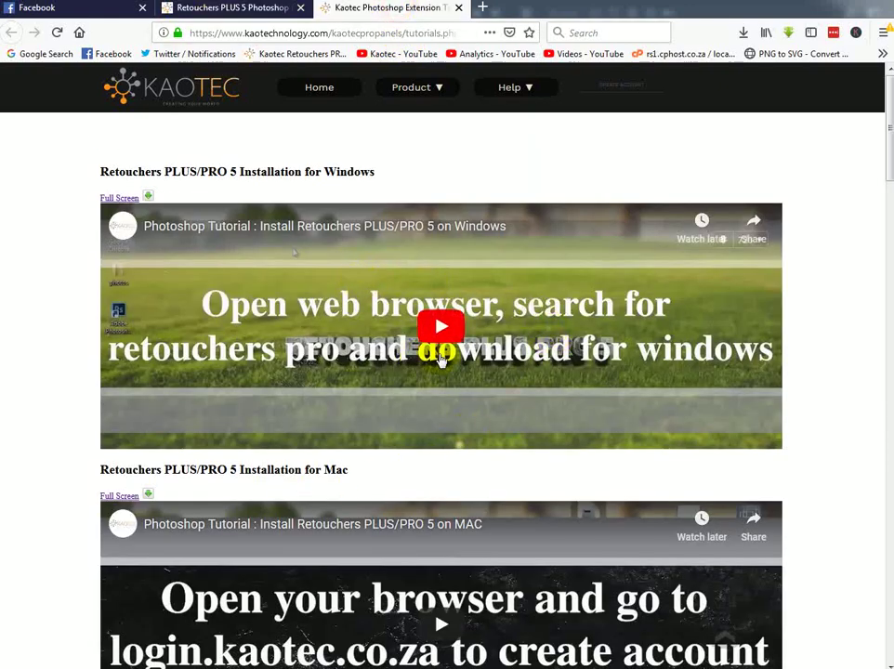
scroll(442, 358, "down", 2)
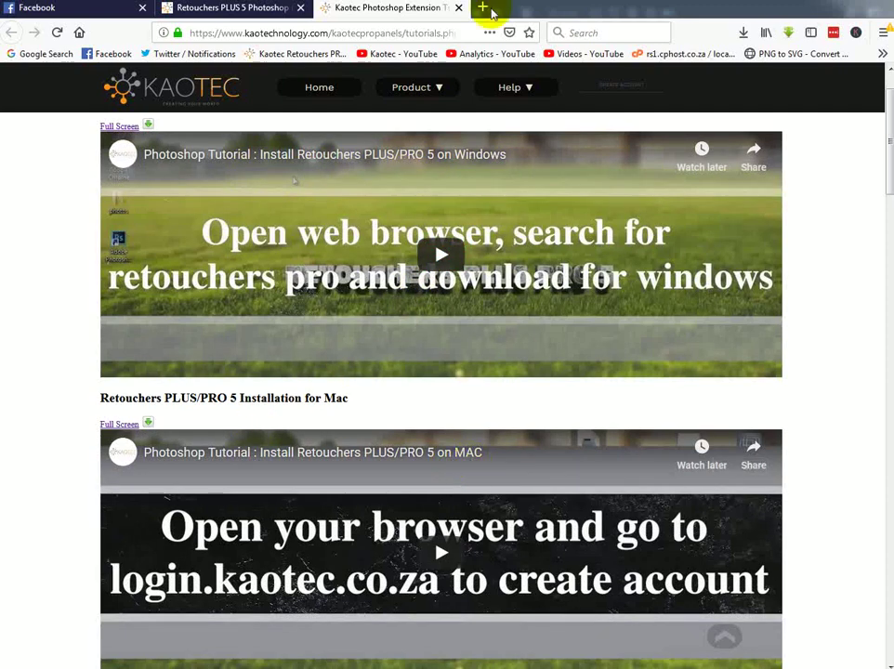
left_click(256, 9)
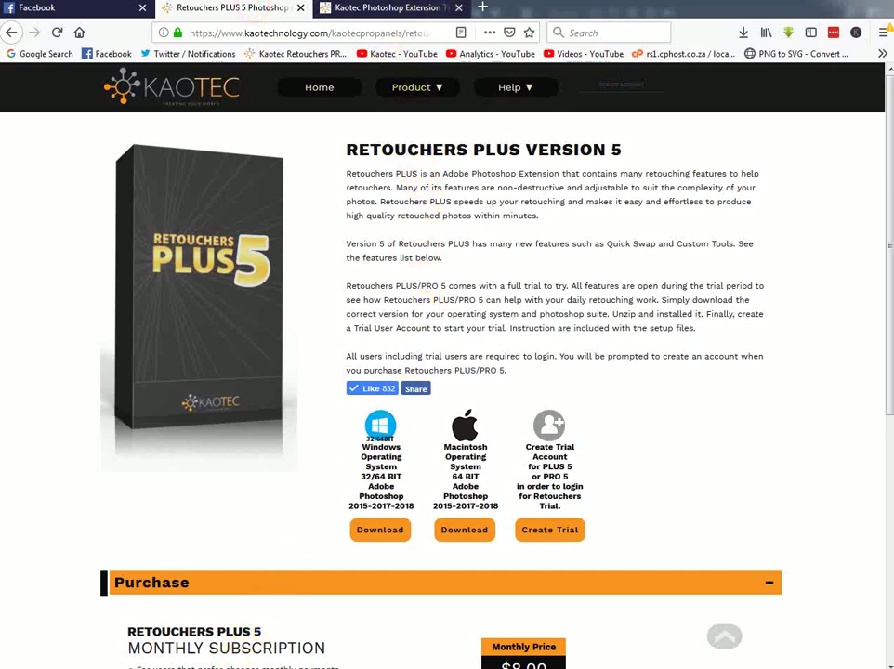
left_click(205, 595)
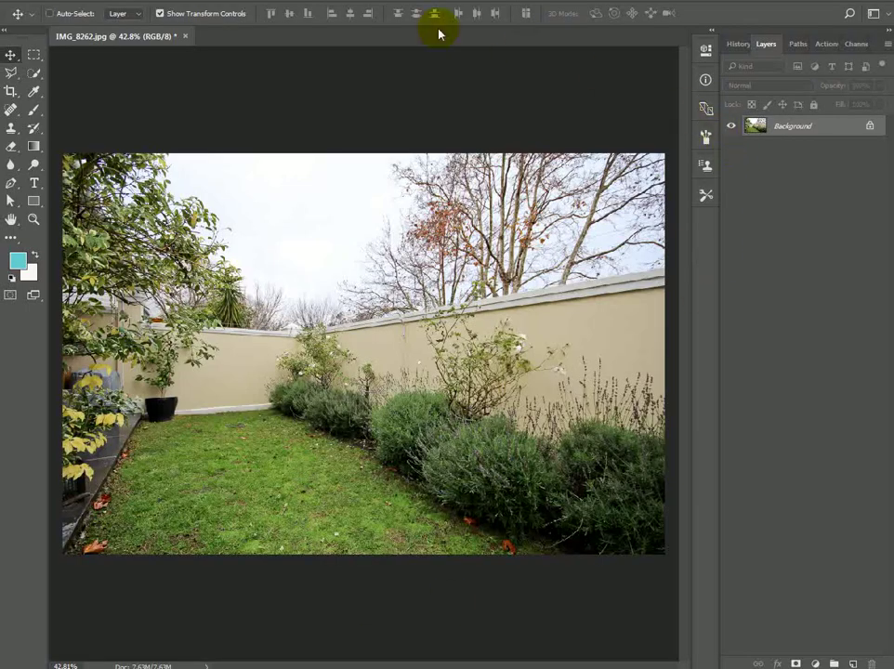
Step: Open Window > Extensions > Kaotec Retouchers PLUS 5, check the user info, and return to its main tool menu
left_click(316, 2)
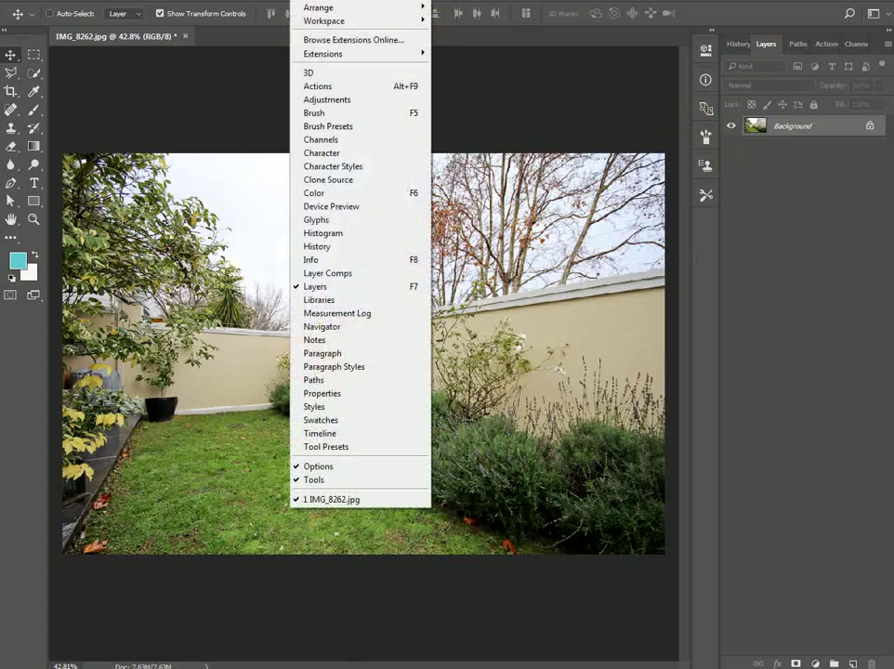
mouse_move(358, 59)
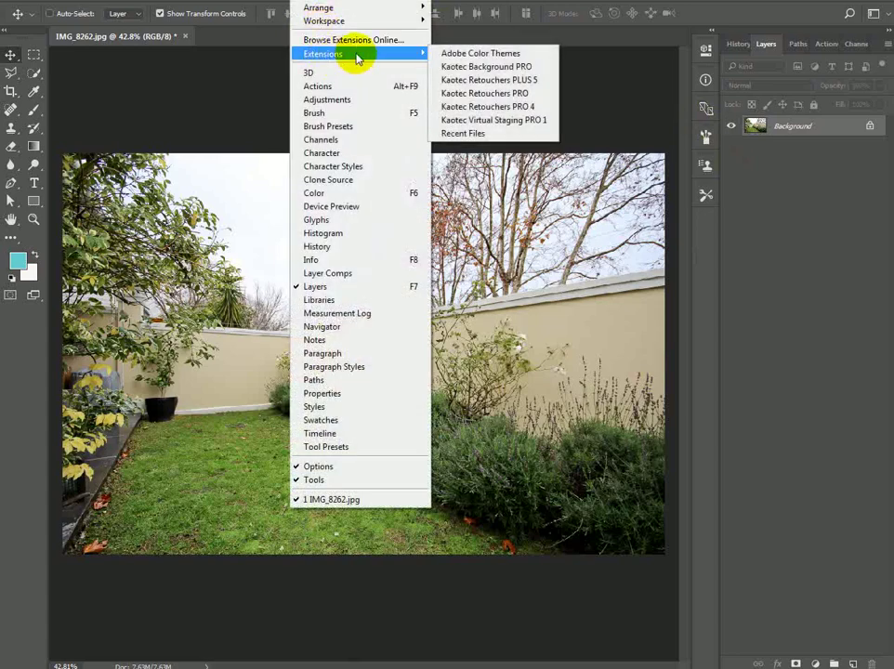
left_click(493, 79)
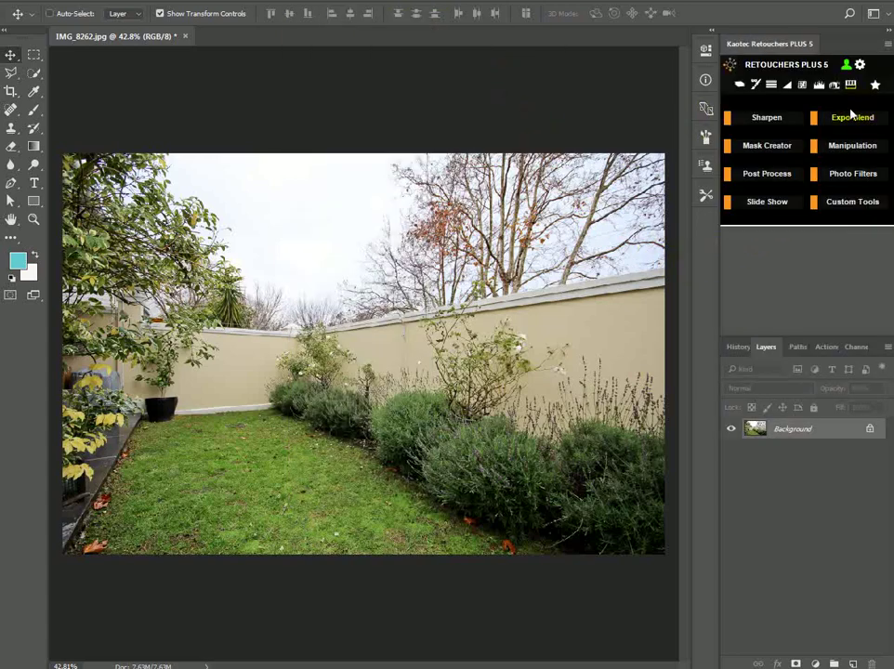
left_click(846, 64)
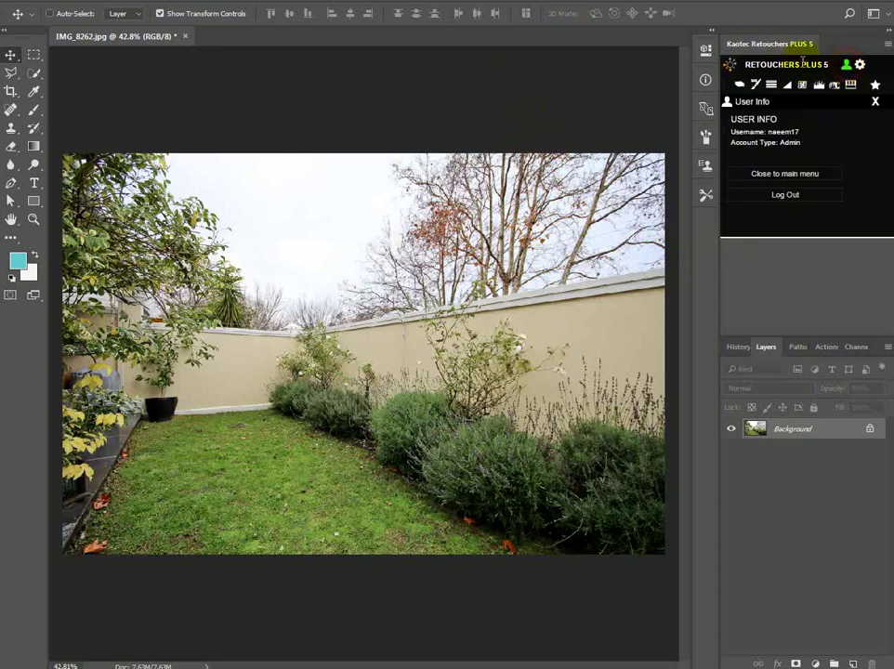
left_click(775, 177)
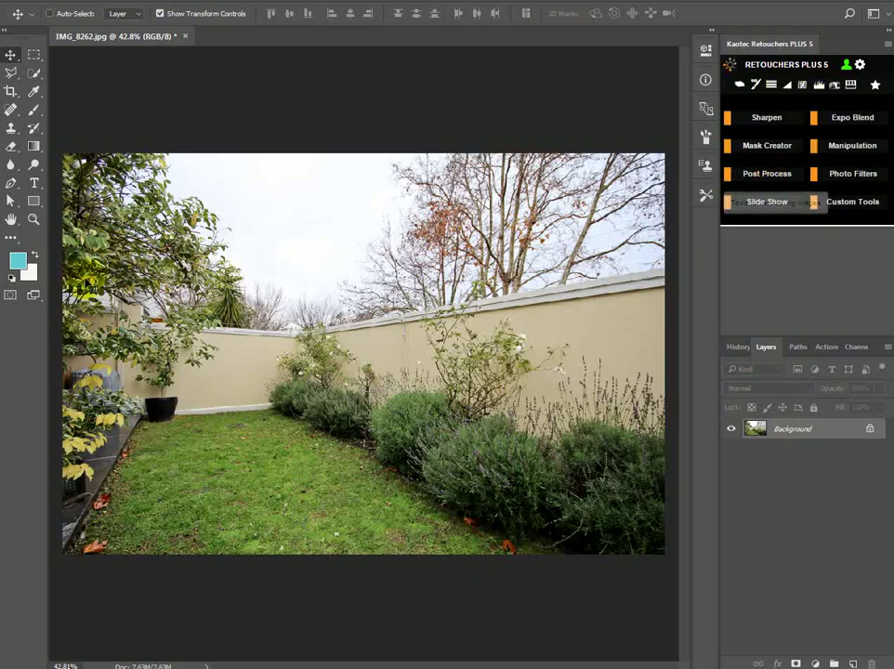
Step: Select the Brush tool and bring up its preset picker, cancelling Load Brushes without loading a set
left_click(34, 112)
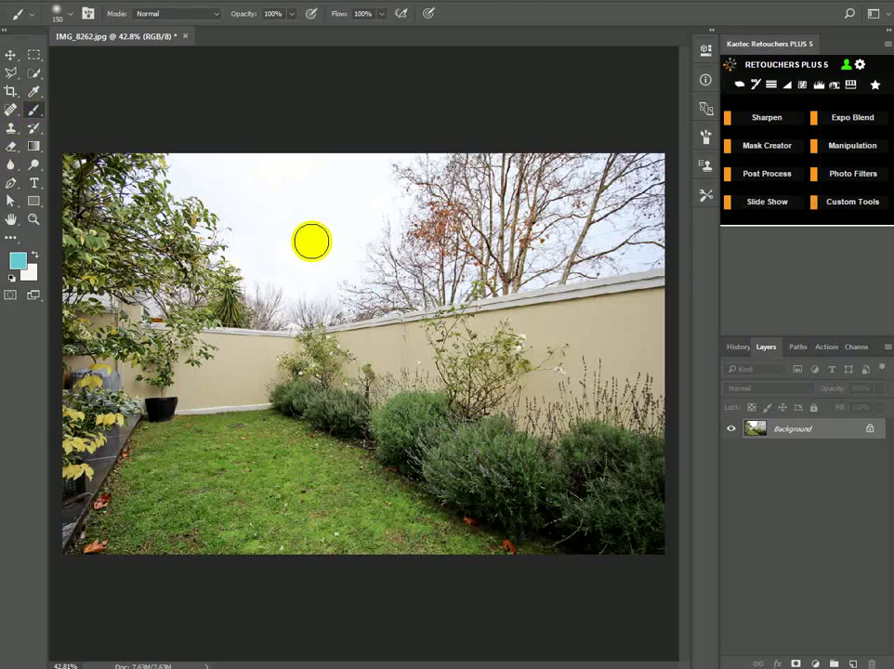
right_click(311, 242)
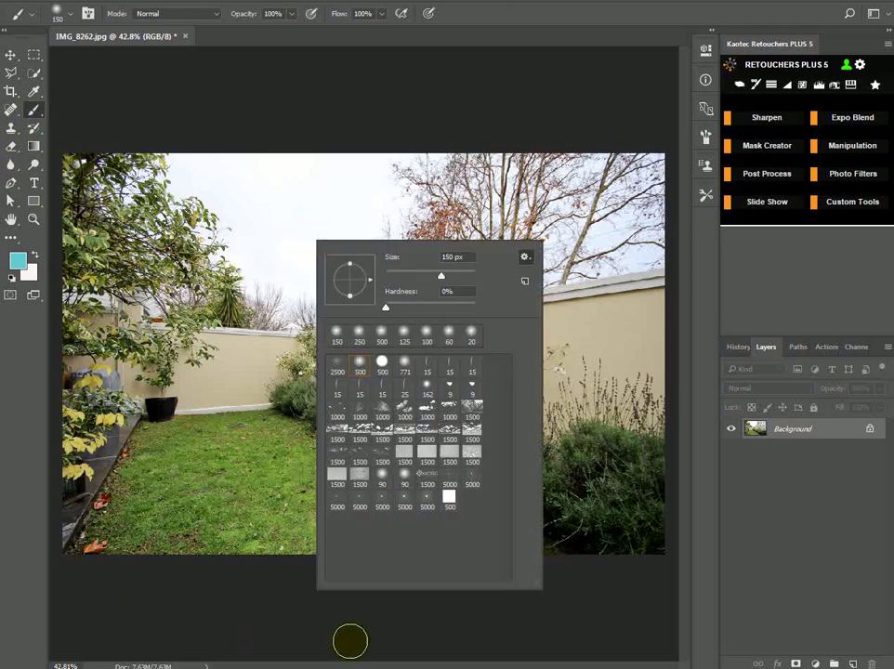
left_click(525, 258)
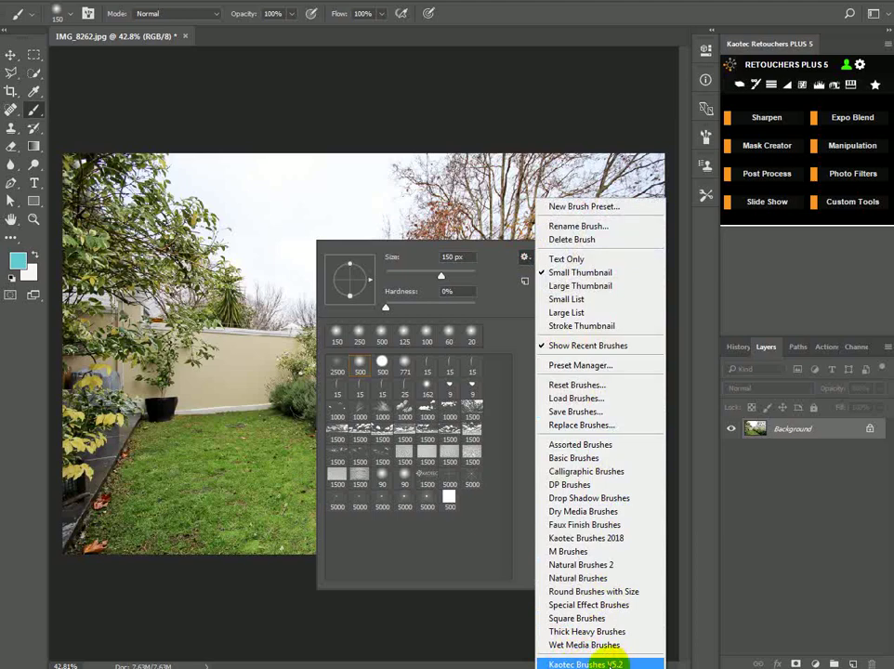
left_click(591, 400)
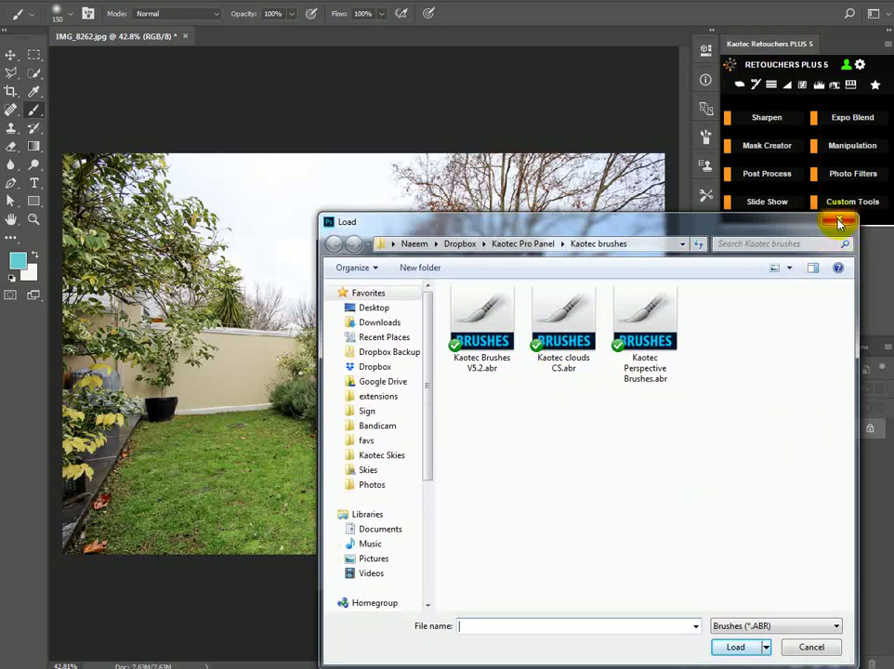
left_click(840, 223)
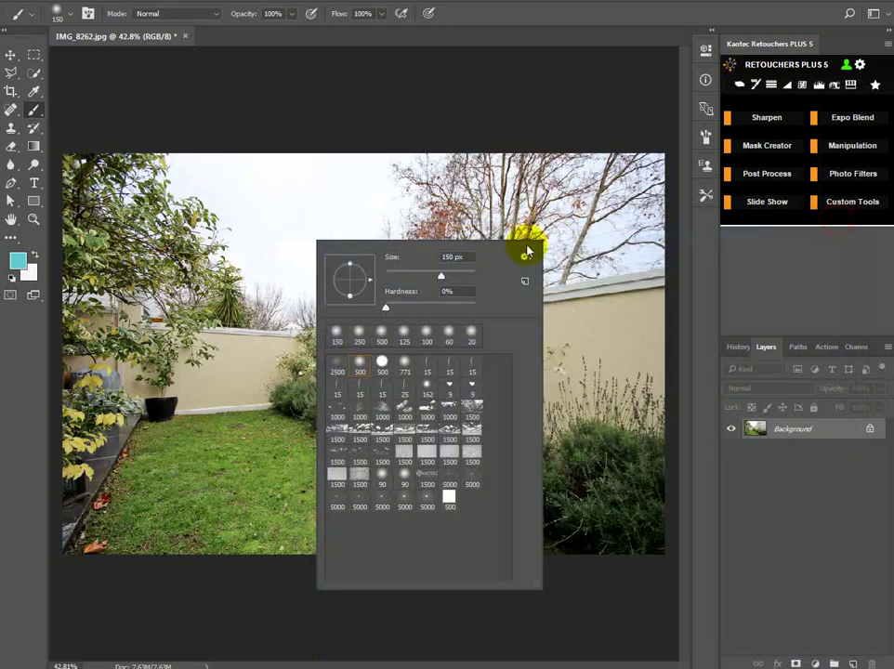
left_click(506, 16)
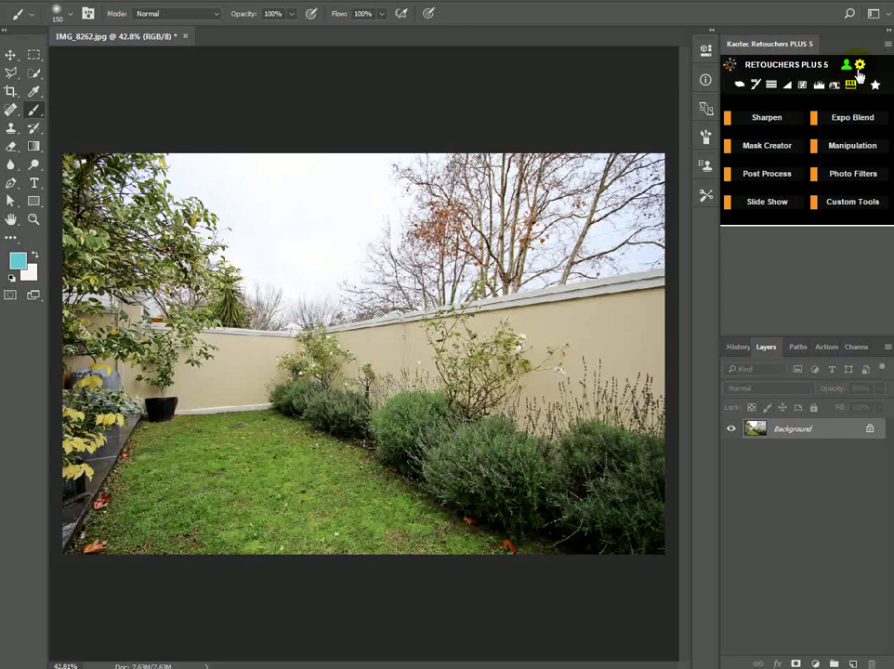
left_click(863, 71)
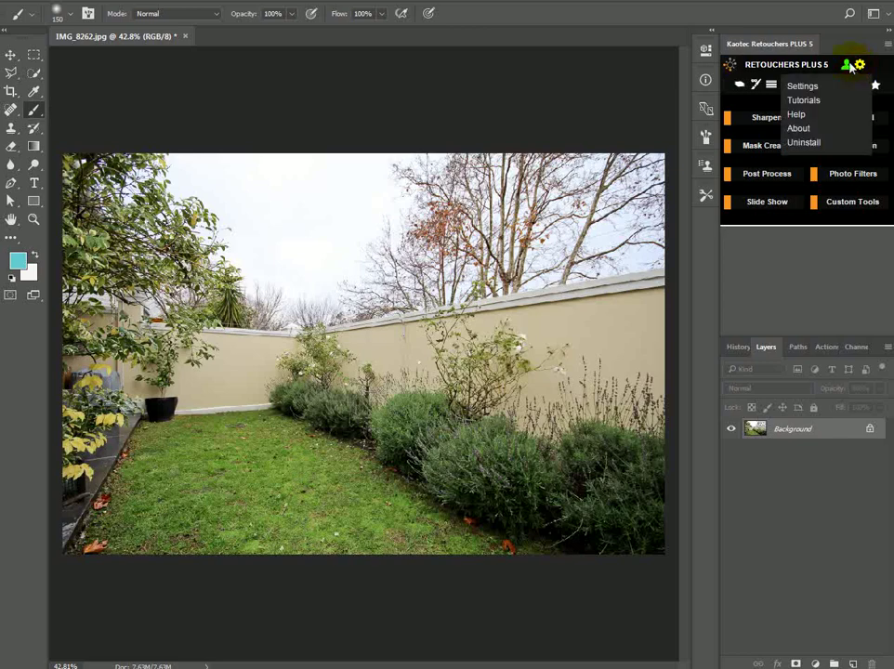
left_click(814, 88)
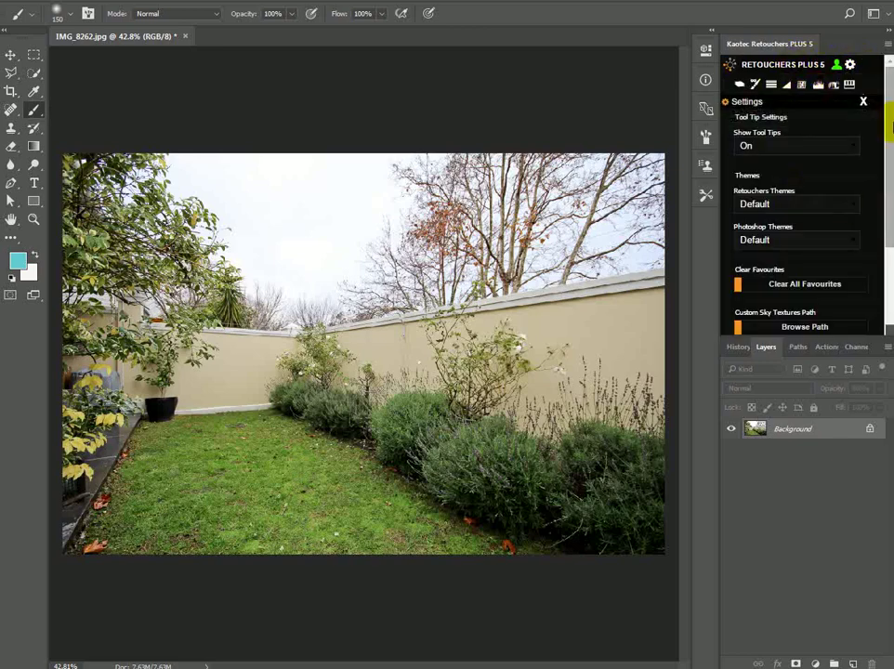
scroll(888, 191, "down", 3)
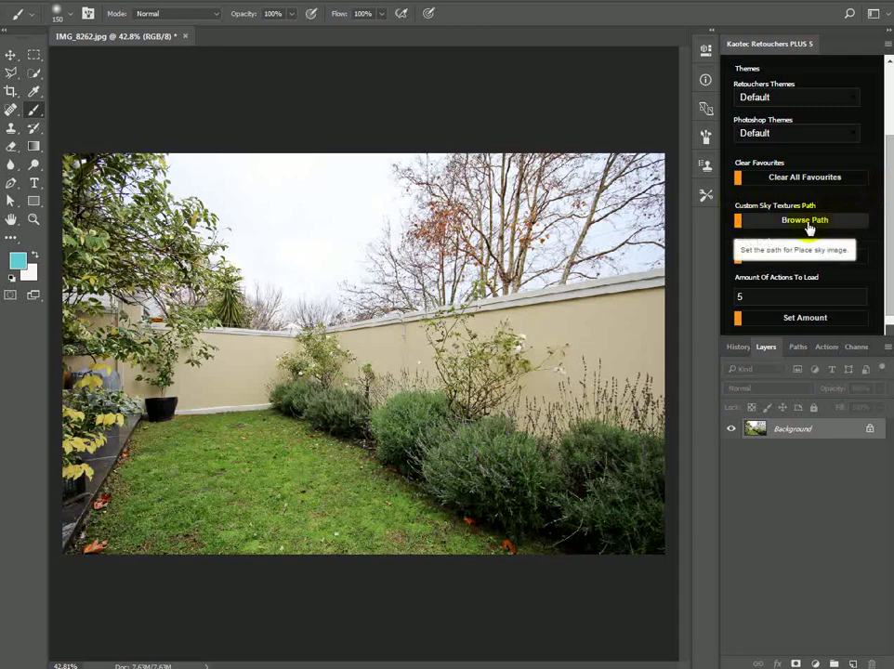
left_click(805, 225)
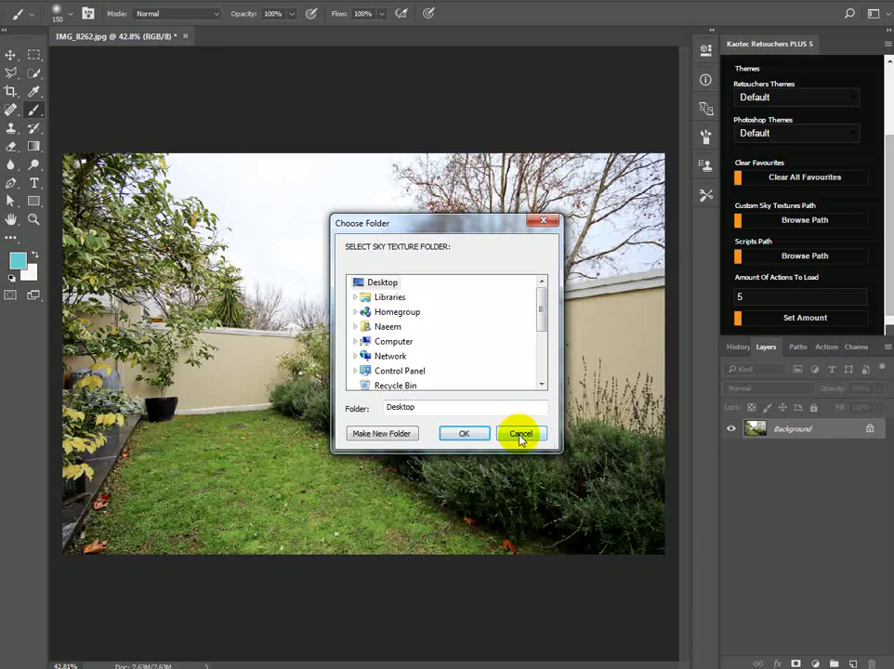
left_click(521, 434)
left_click(444, 323)
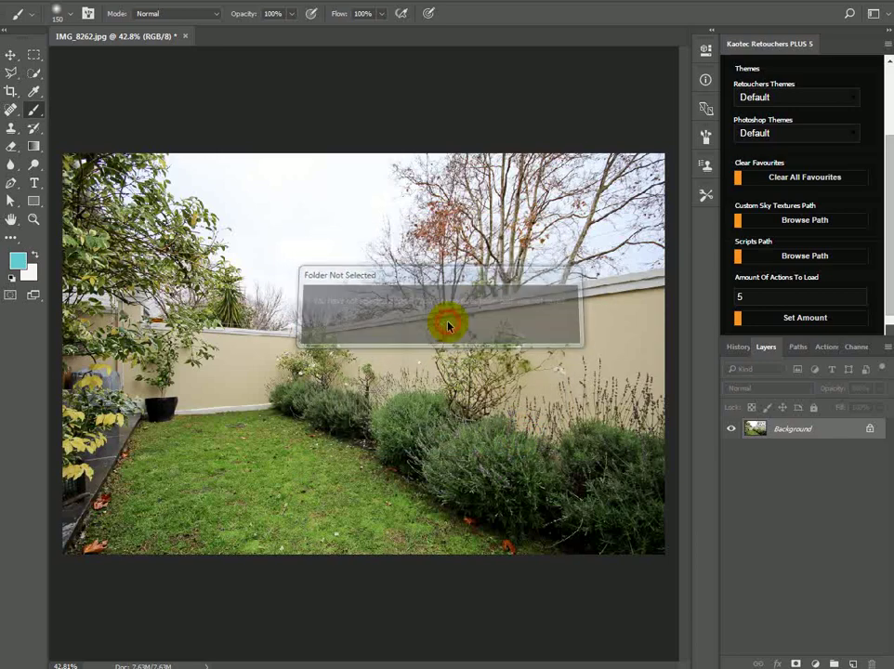
left_click_drag(890, 156, 871, 83)
left_click(865, 99)
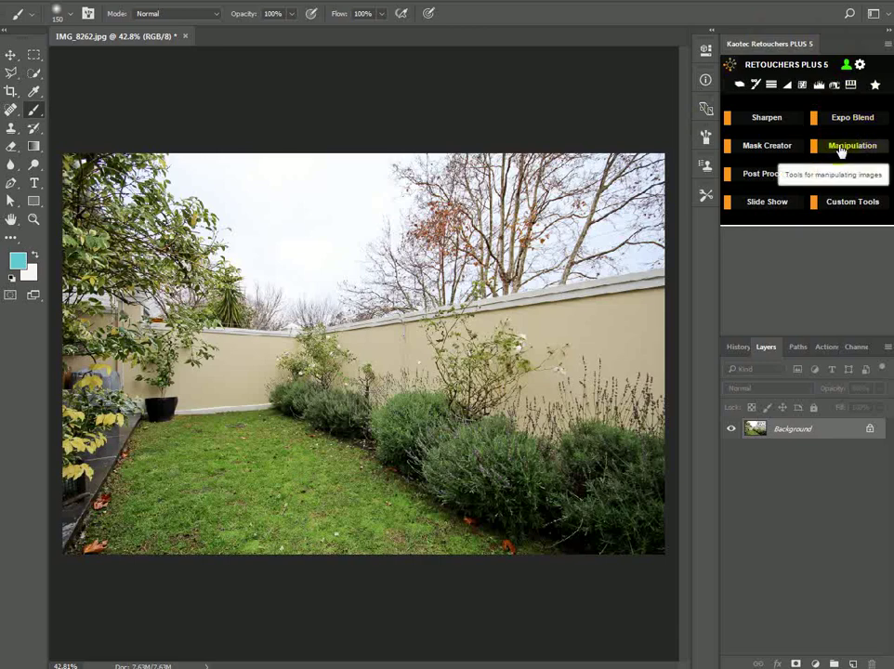
Step: Launch Retouchers' Manipulation > Sky > Quick Swap L and open the Blue Skies folder of sky images
left_click(842, 148)
left_click(768, 124)
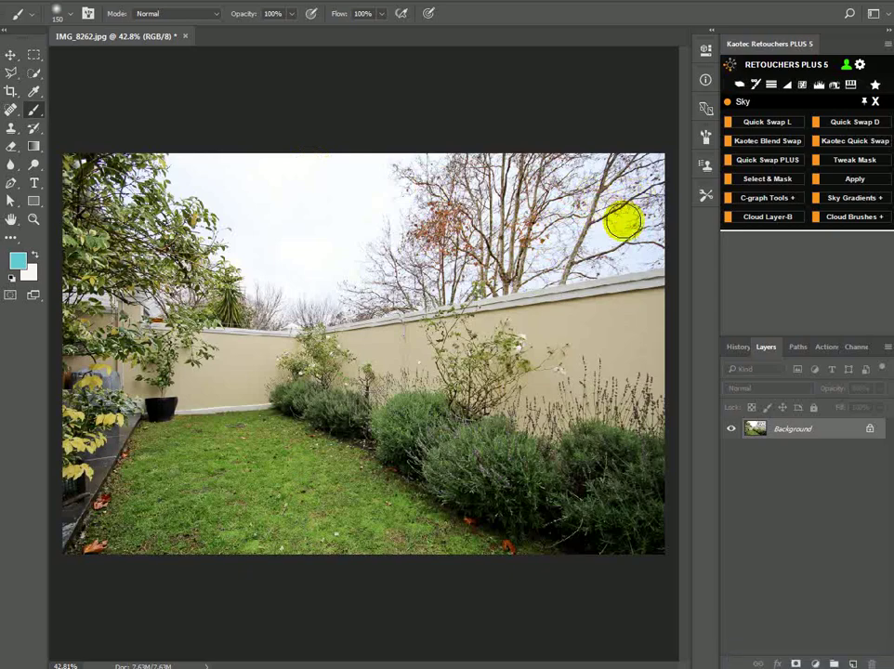
left_click(768, 127)
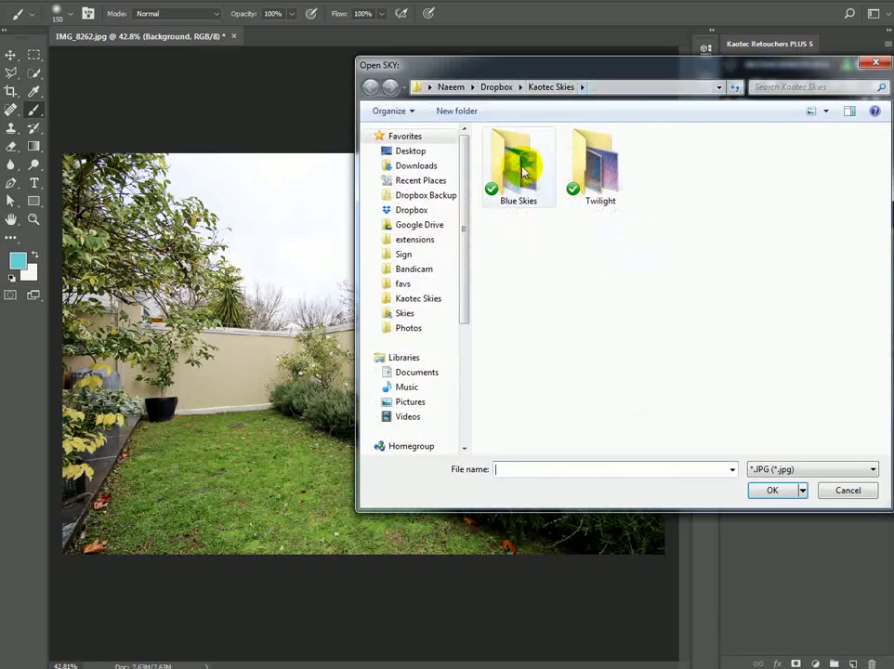
double_click(524, 173)
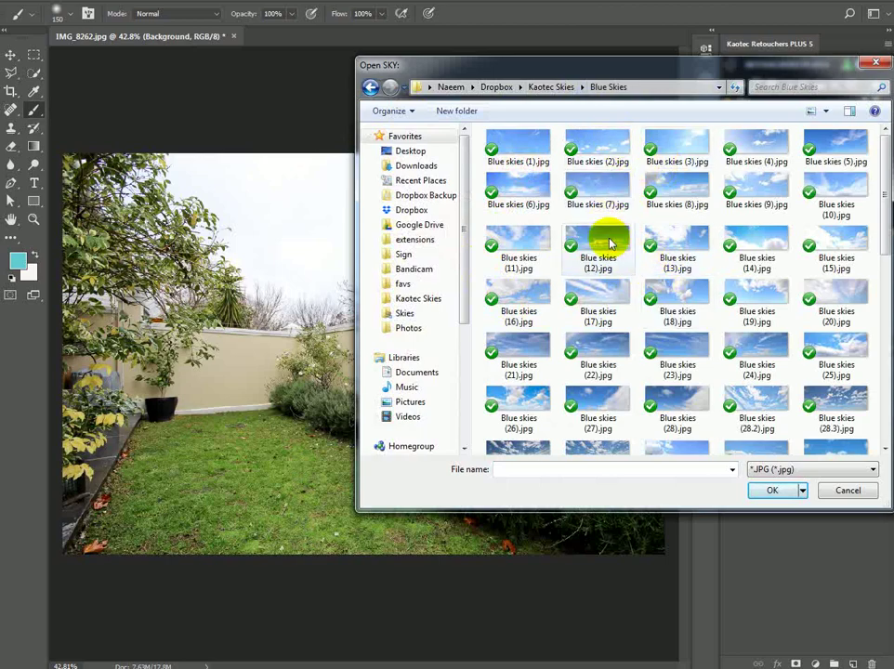
Step: Load Blue skies (12) and outline the sky above the wall with the Polygonal Lasso
double_click(602, 243)
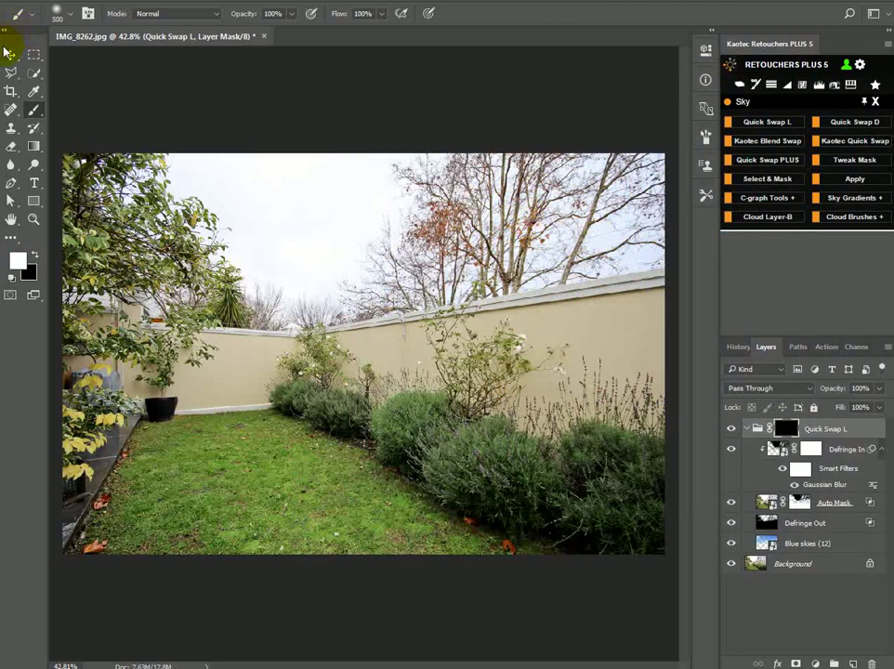
left_click(13, 73)
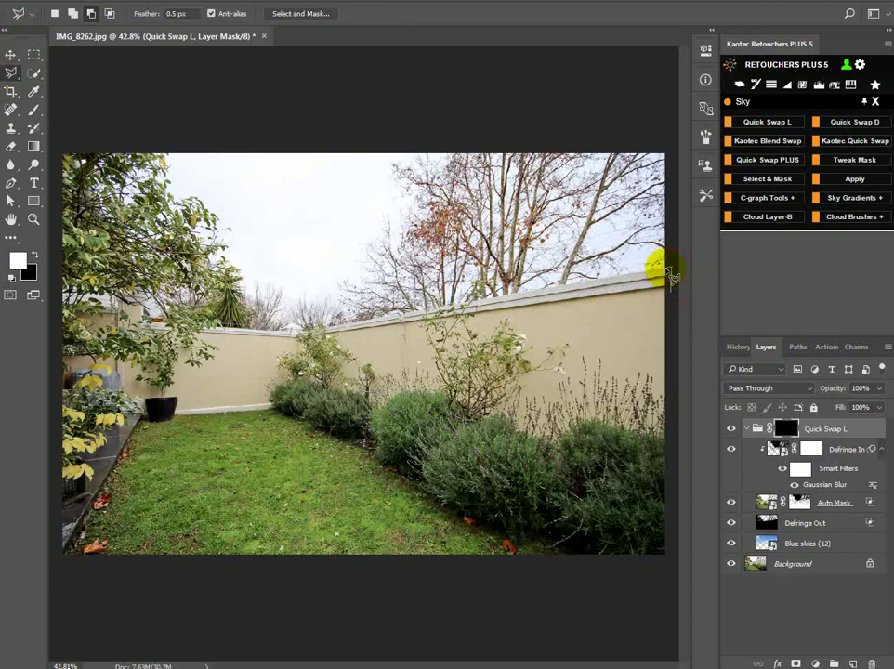
left_click_drag(667, 271, 299, 337)
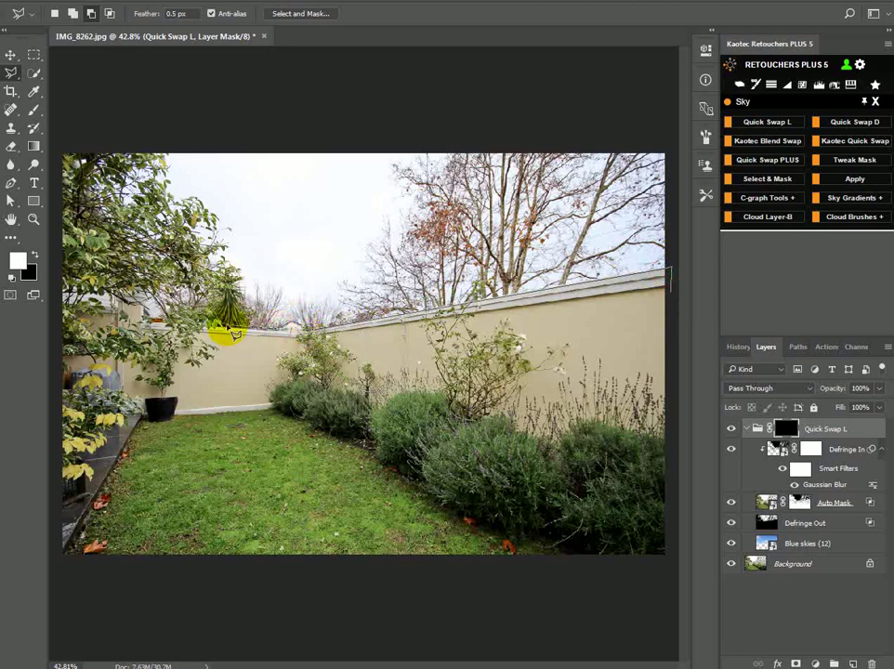
left_click(225, 325)
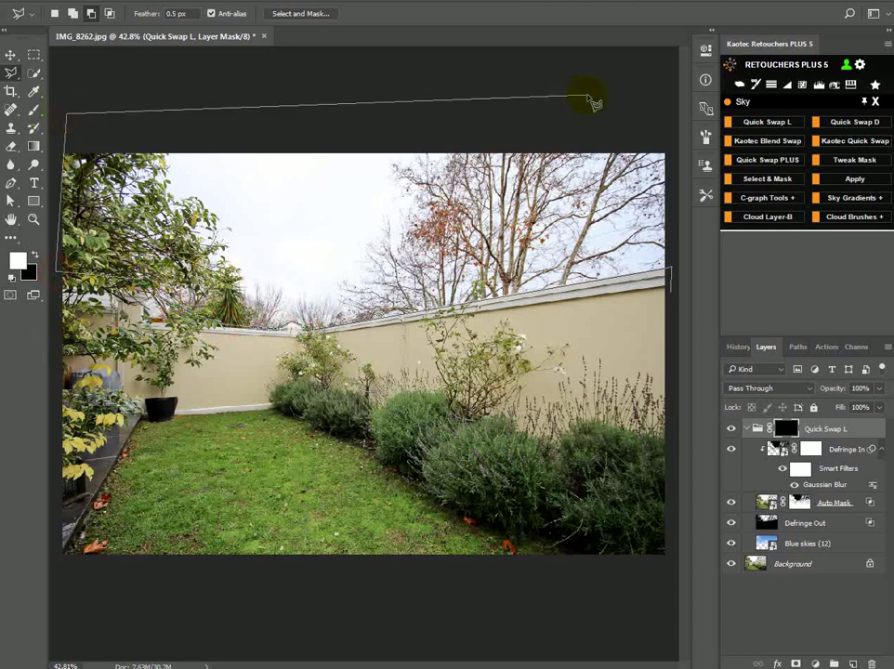
double_click(671, 118)
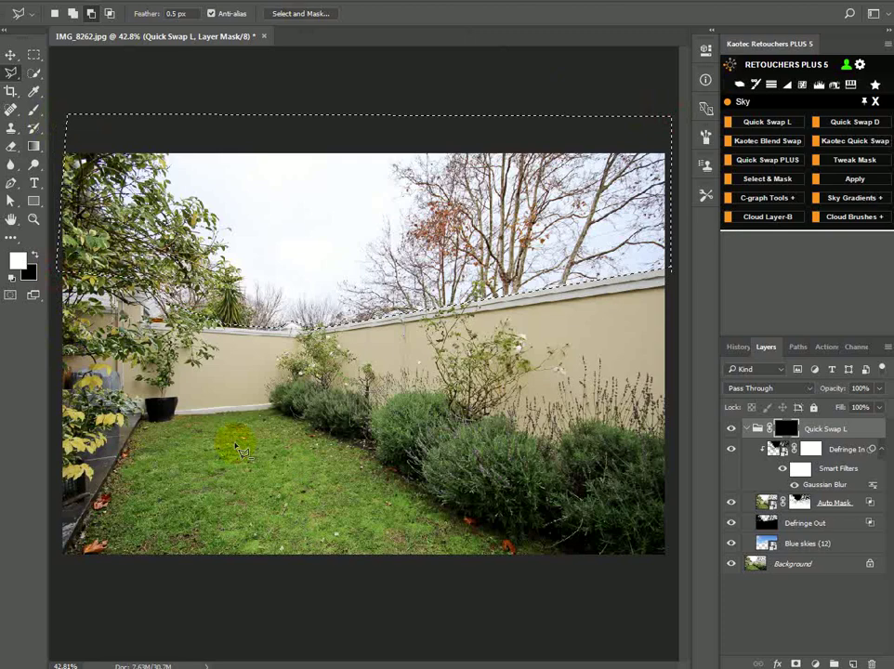
Step: Brush white on the mask inside the selection to reveal the blue cloudy sky
left_click(33, 110)
mouse_move(409, 159)
left_mouse_down()
mouse_move(419, 150)
mouse_move(65, 191)
mouse_move(266, 299)
mouse_move(366, 252)
mouse_move(379, 152)
mouse_move(360, 279)
mouse_move(581, 329)
left_mouse_up()
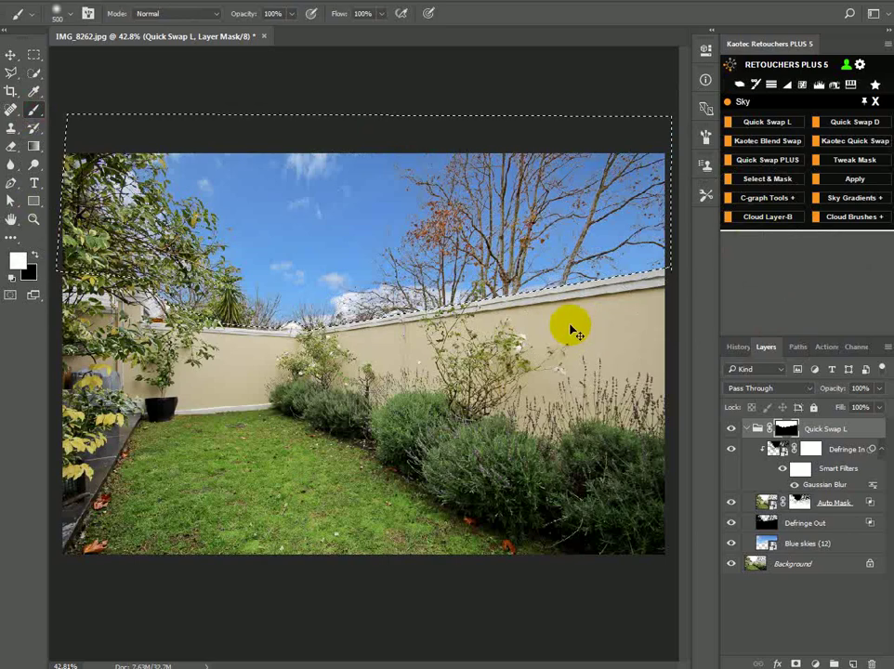
scroll(534, 319, "down", 1)
scroll(534, 319, "up", 1)
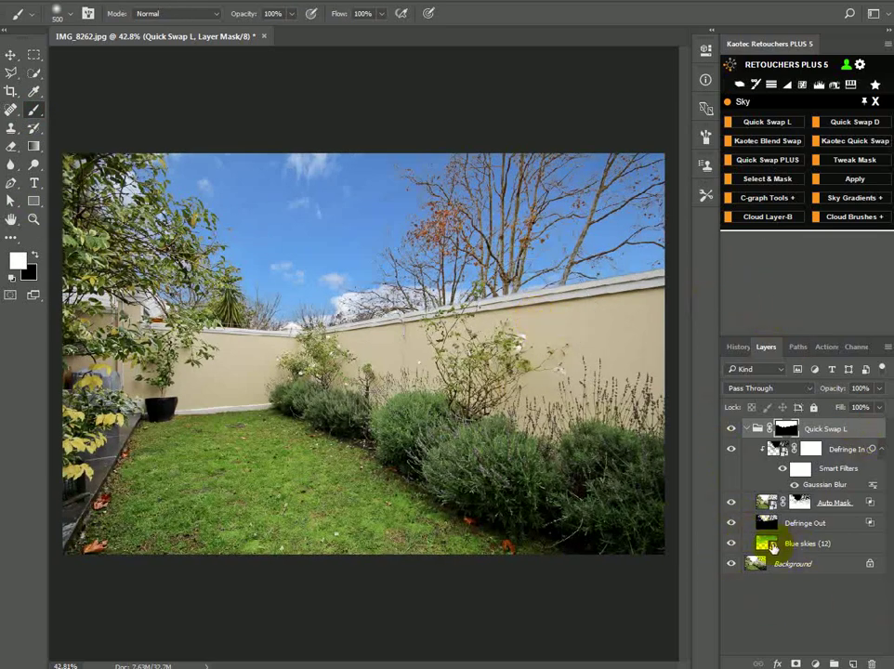
Step: Apply Levels to the Blue skies (12) layer: midtones 1.60, white input 231, output black 11
left_click(766, 544)
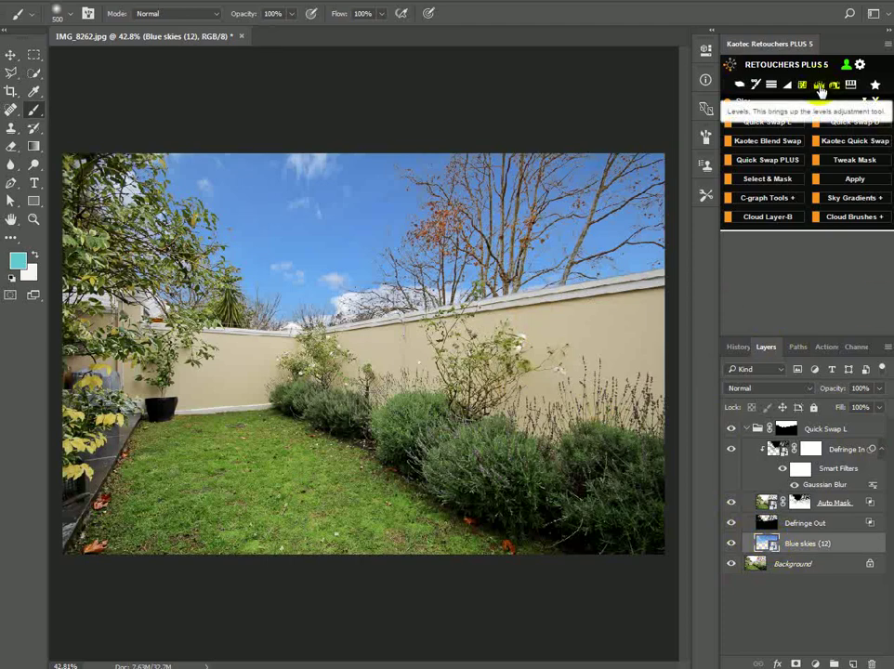
left_click(821, 89)
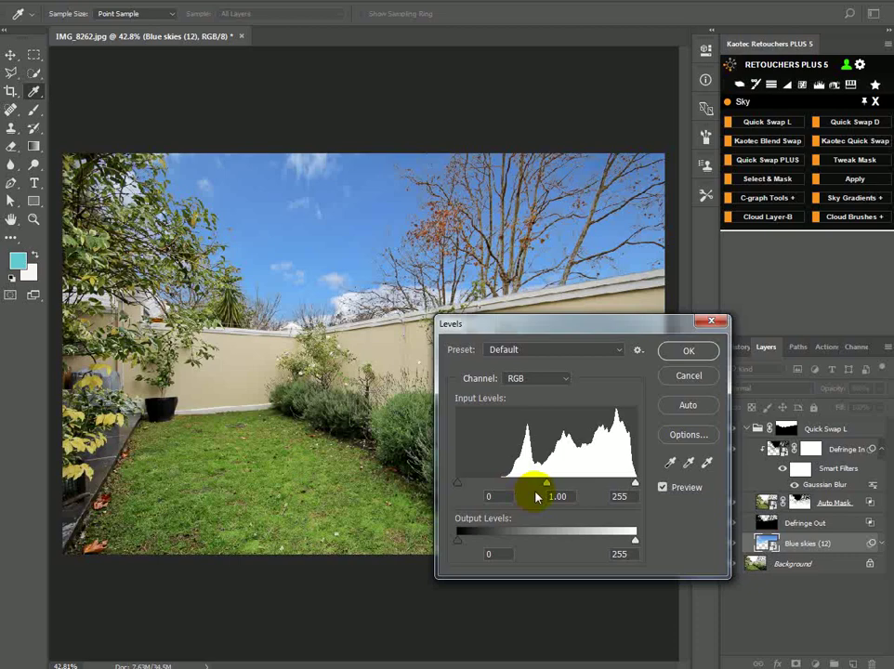
left_click_drag(546, 485, 517, 493)
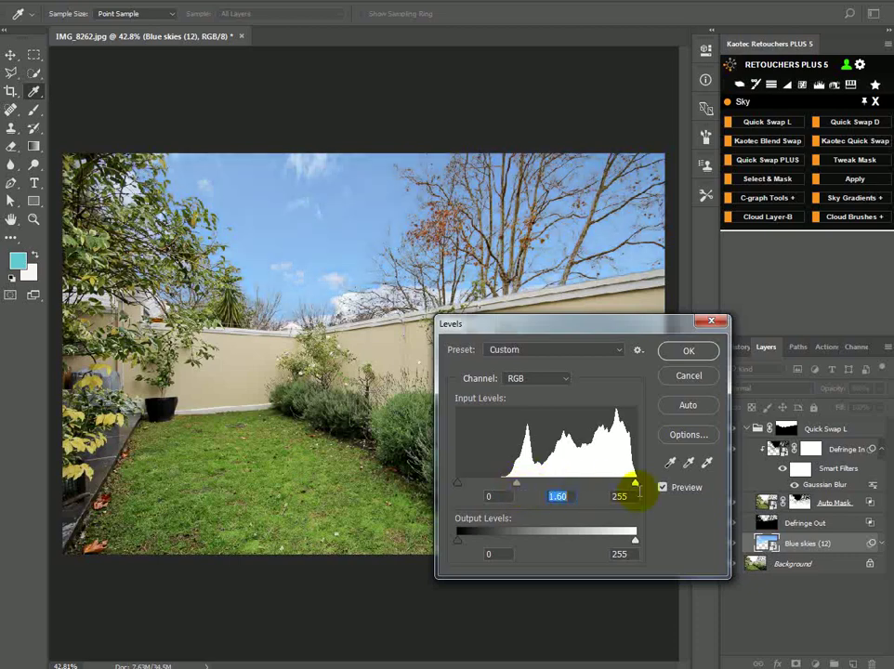
left_click_drag(633, 485, 619, 487)
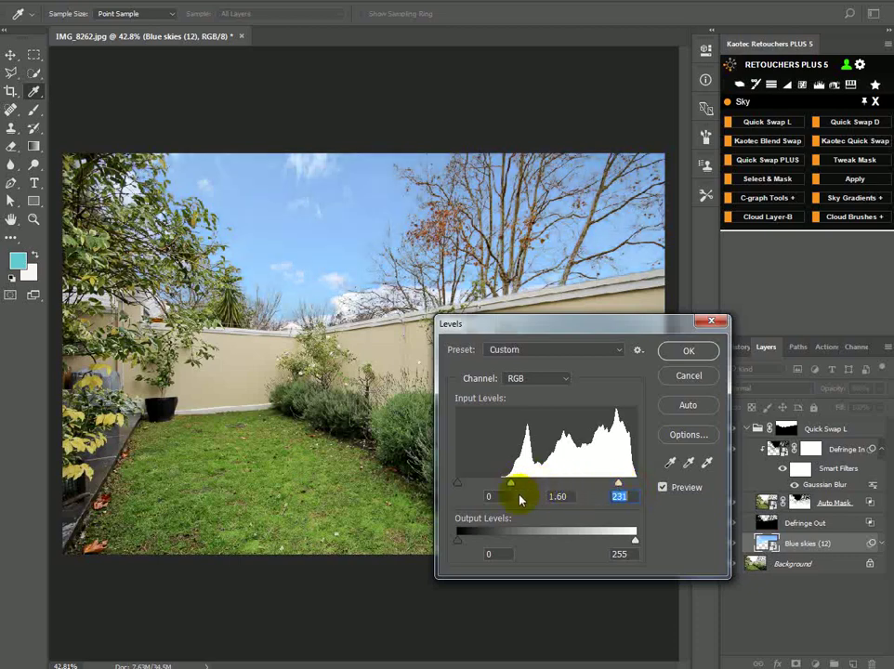
left_click_drag(479, 548, 465, 543)
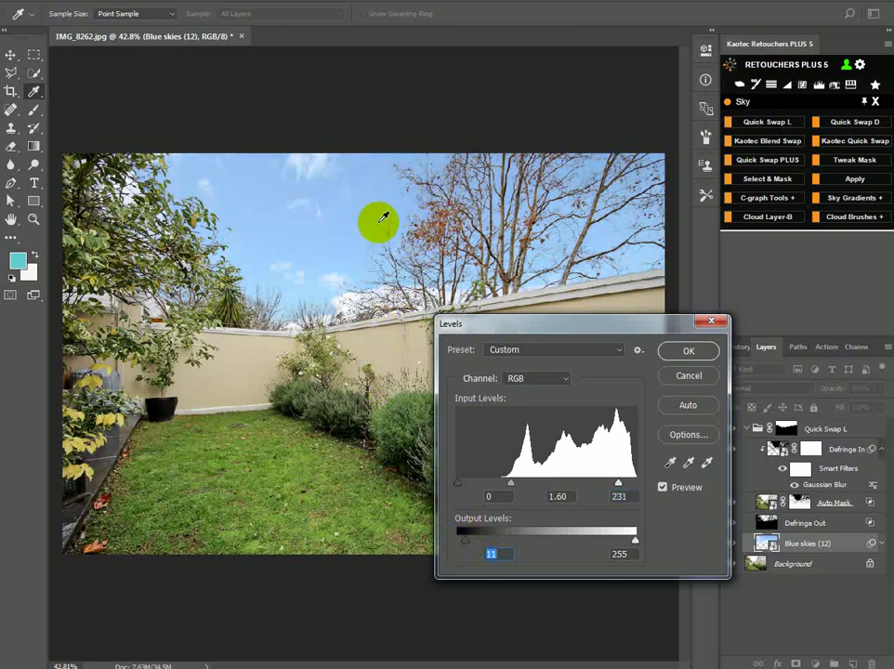
left_click(689, 351)
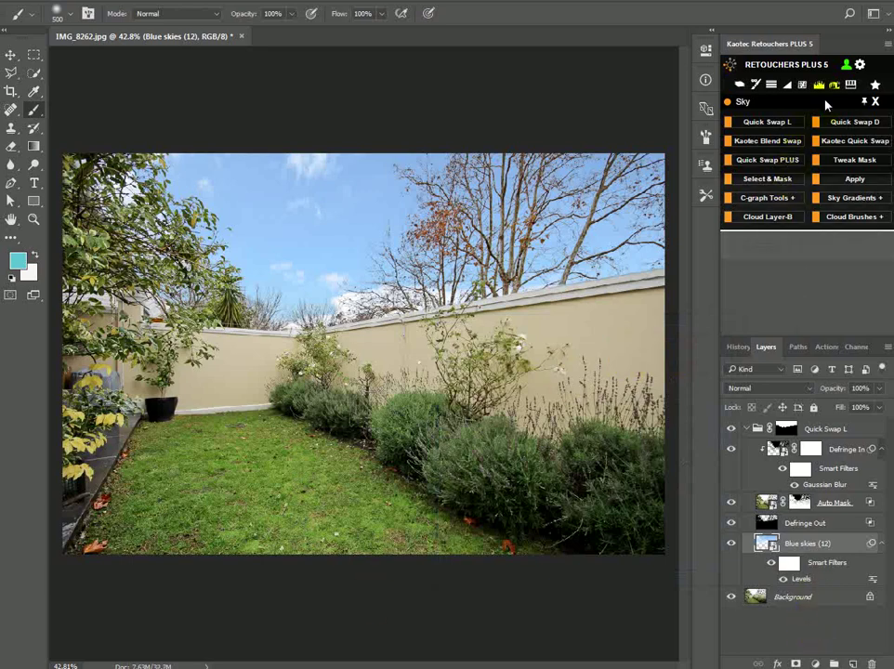
Step: Try a hue shift in Hue/Saturation on the sky, then cancel it
left_click(849, 88)
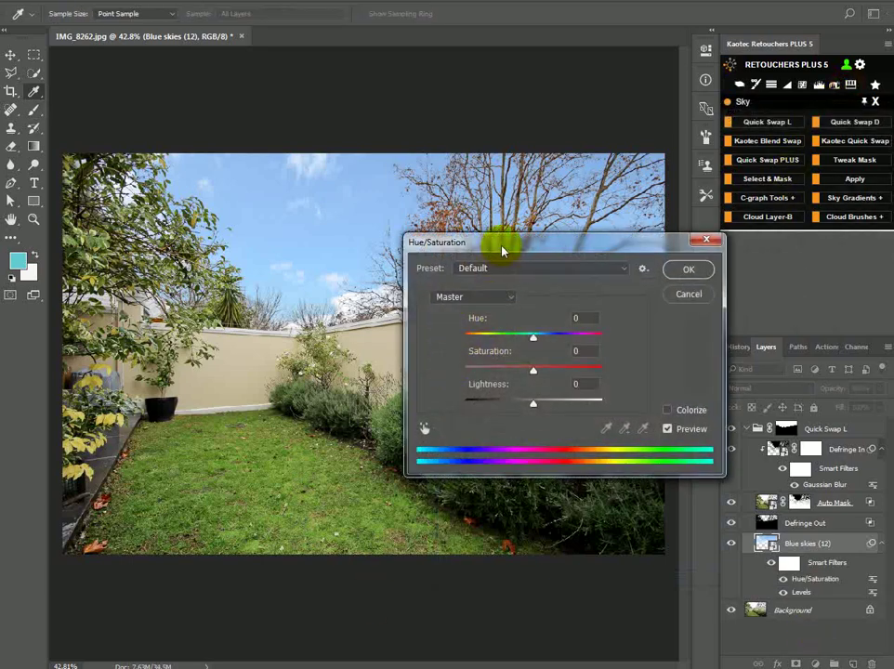
left_click_drag(503, 244, 534, 294)
mouse_move(570, 391)
left_mouse_down()
mouse_move(574, 384)
mouse_move(557, 392)
mouse_move(561, 385)
left_mouse_up()
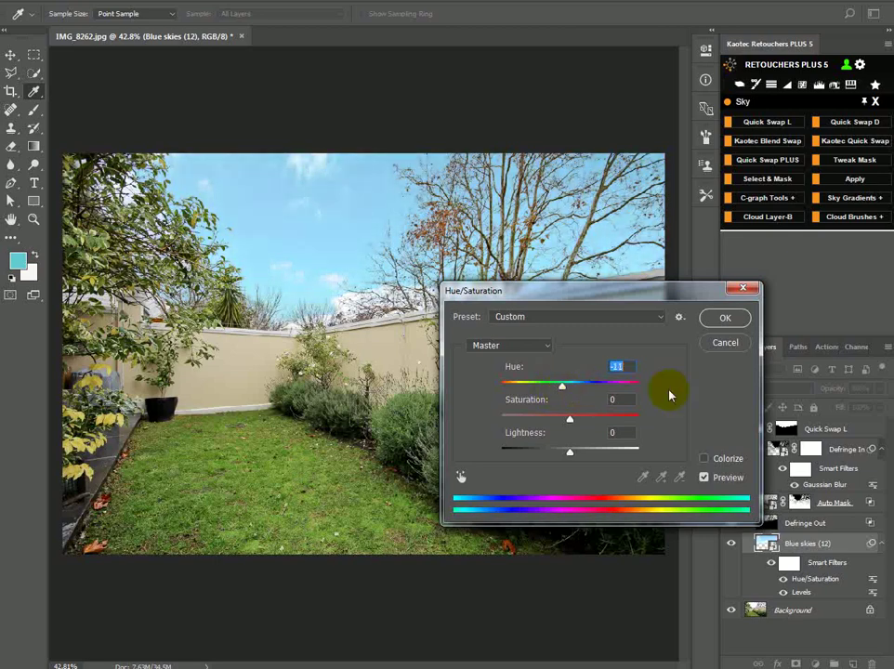
left_click(724, 343)
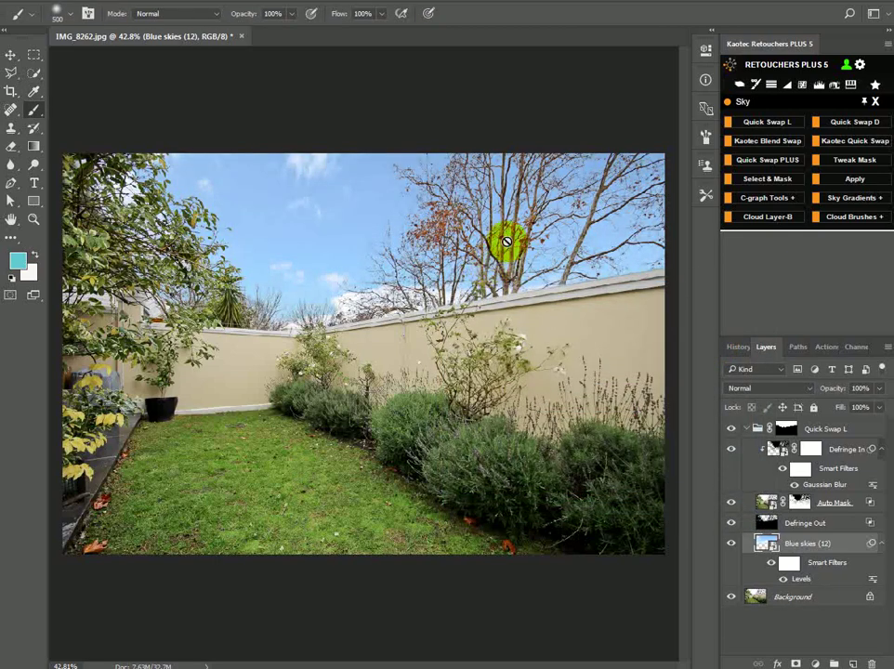
key("z")
left_click_drag(464, 144, 355, 279)
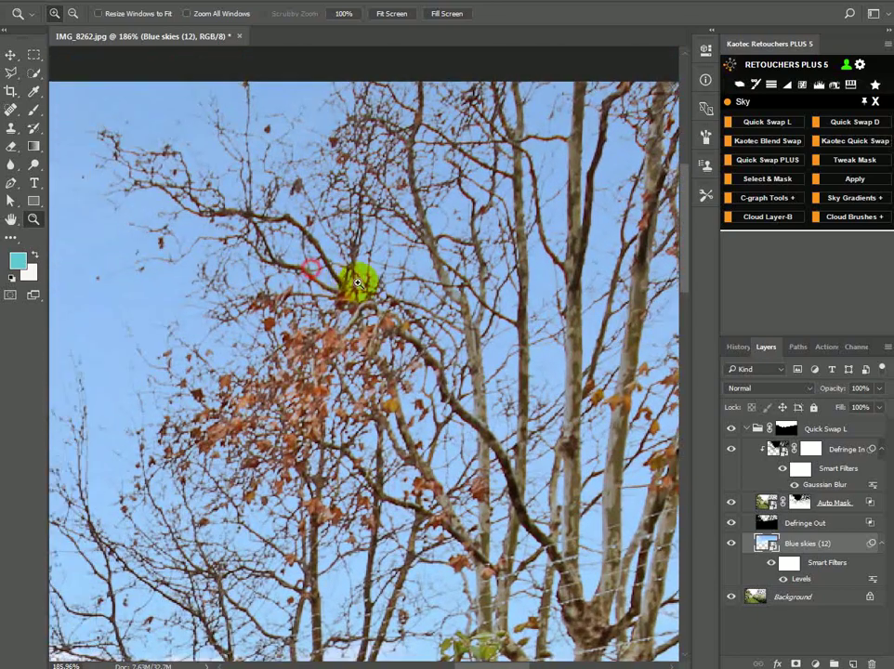
left_click(809, 449)
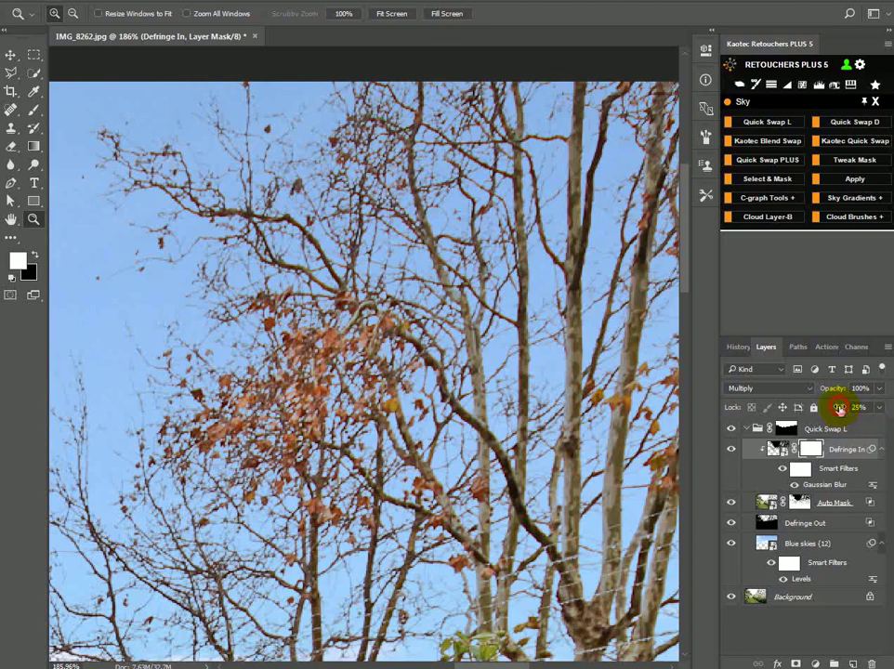
mouse_move(839, 409)
left_mouse_down()
mouse_move(864, 411)
mouse_move(842, 416)
left_mouse_up()
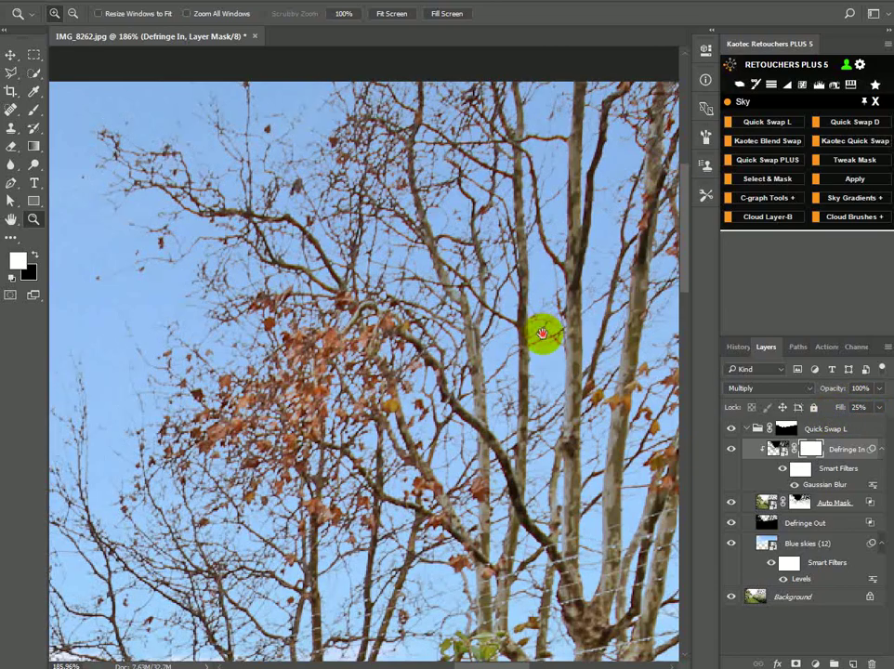
scroll(545, 333, "down", 3)
left_click_drag(444, 312, 347, 317)
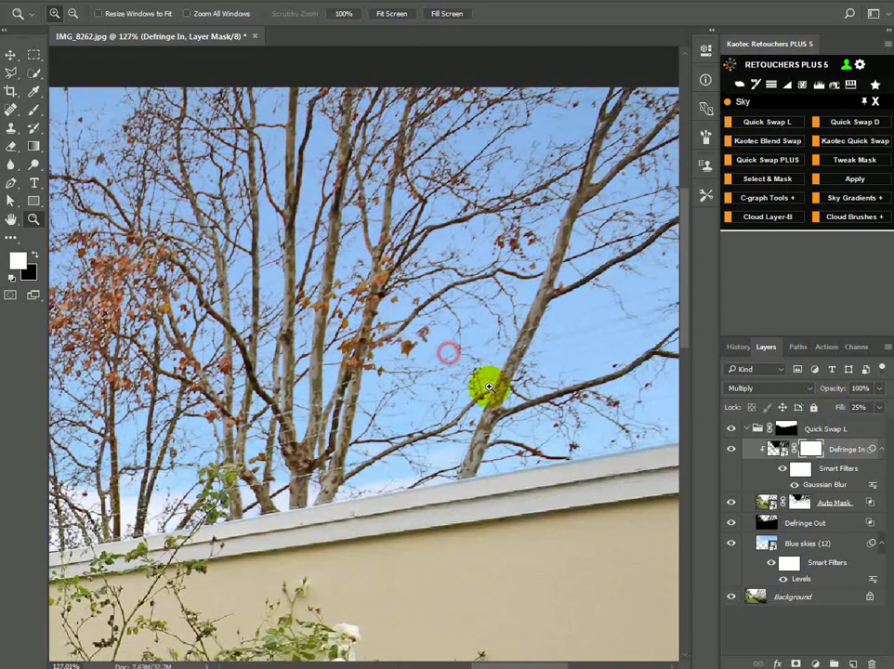
left_click(821, 483)
double_click(824, 486)
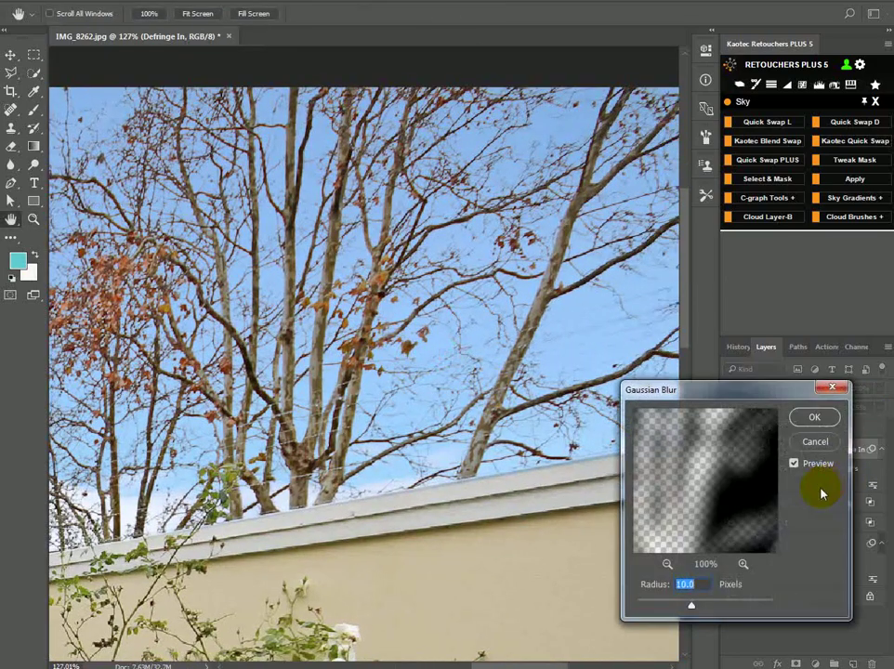
left_click_drag(702, 394, 567, 406)
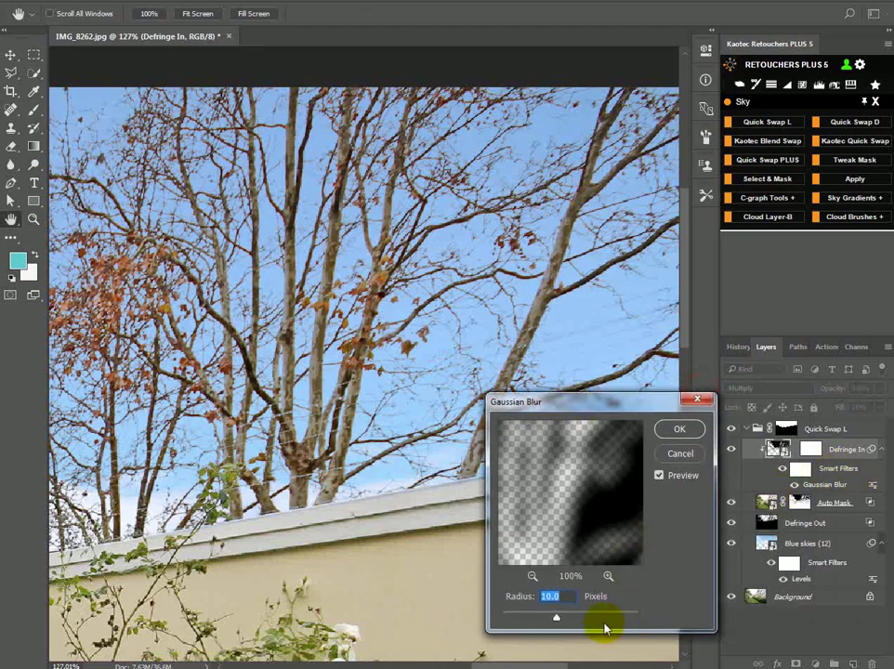
left_click_drag(554, 619, 625, 618)
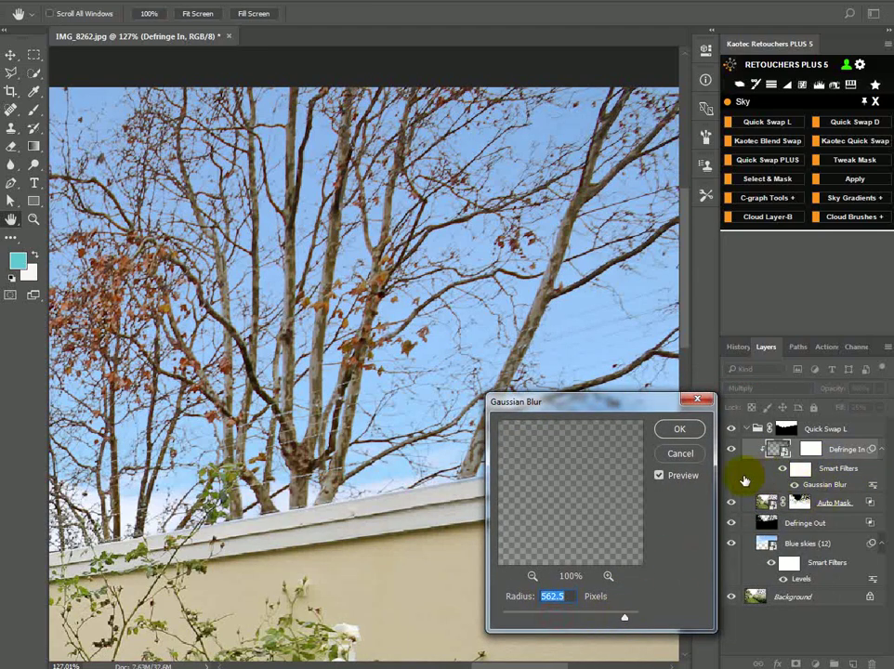
left_click(696, 457)
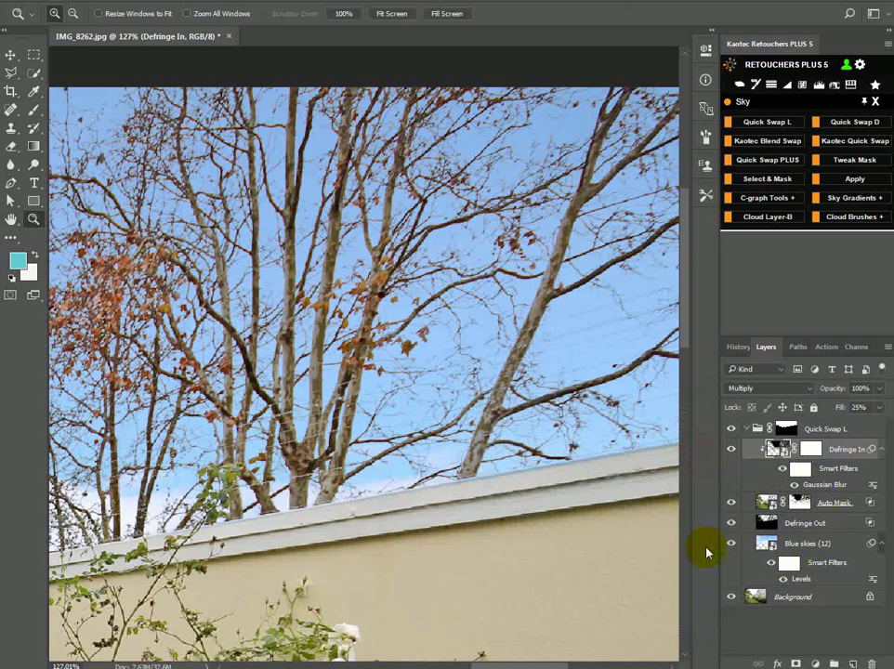
left_click_drag(576, 497, 755, 449)
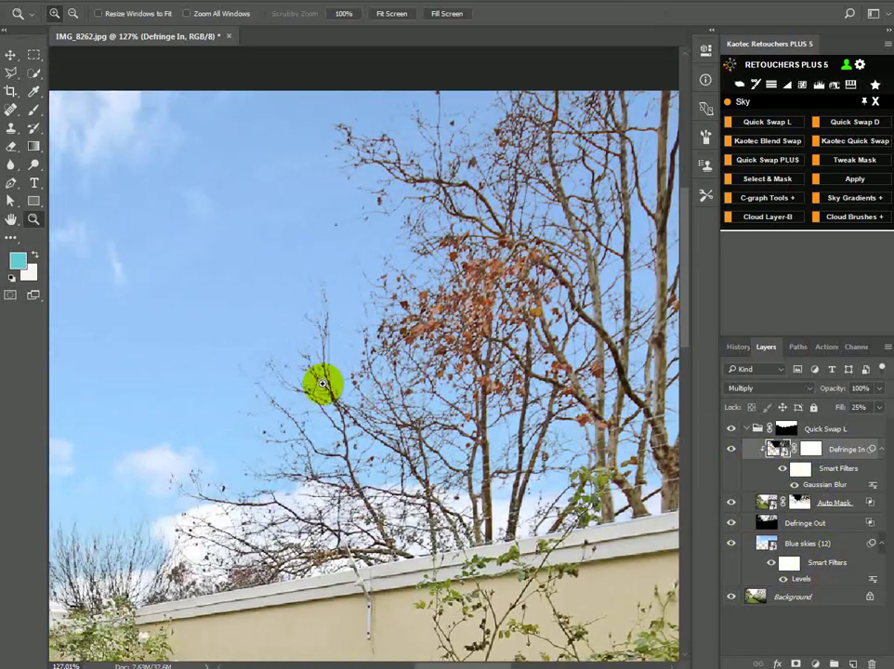
left_click(323, 384, "alt")
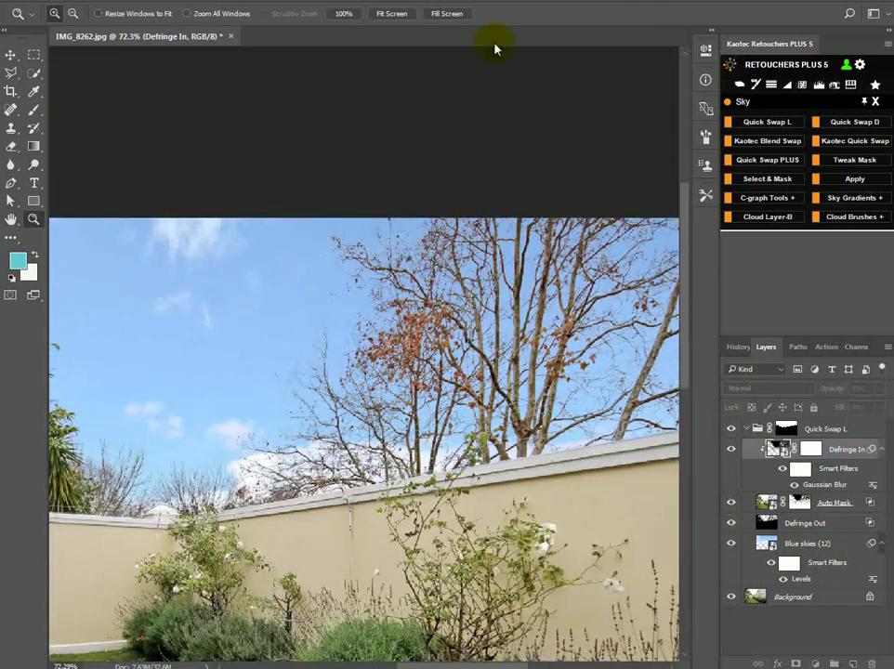
Step: Run Retouchers' Change Sky and choose Blue skies (17) from the Blue Skies collection
left_click(403, 348, "alt")
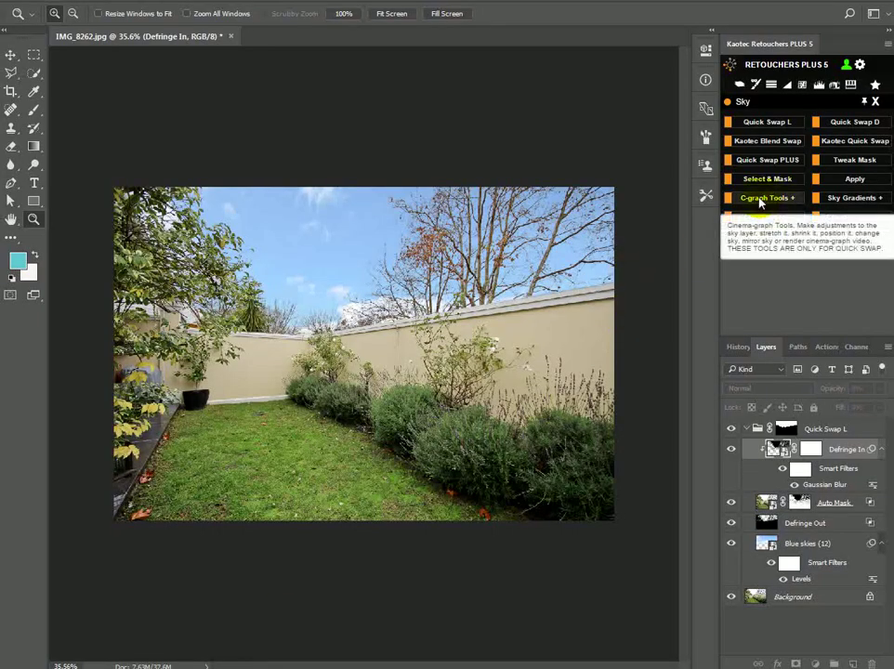
left_click(761, 199)
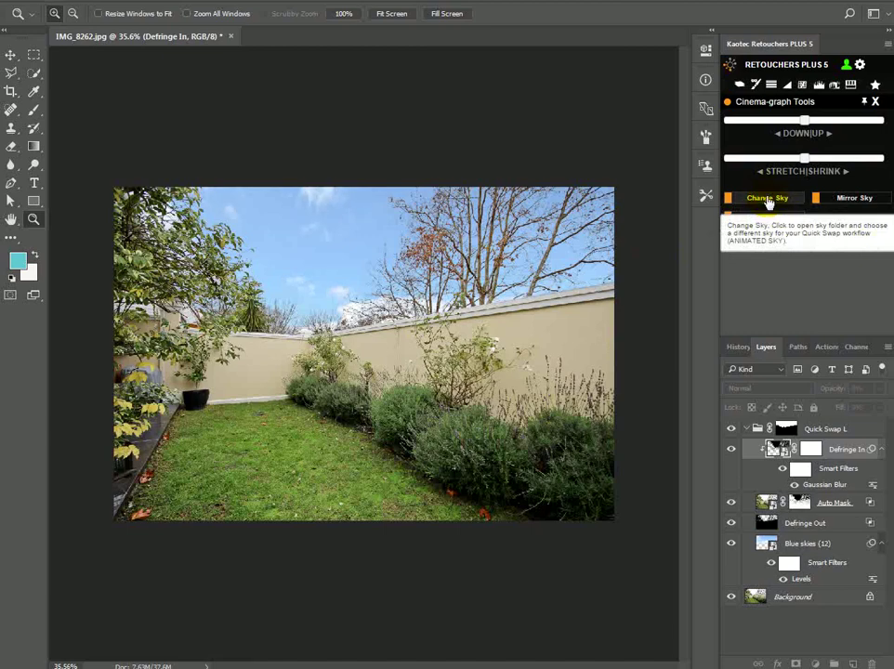
left_click(767, 200)
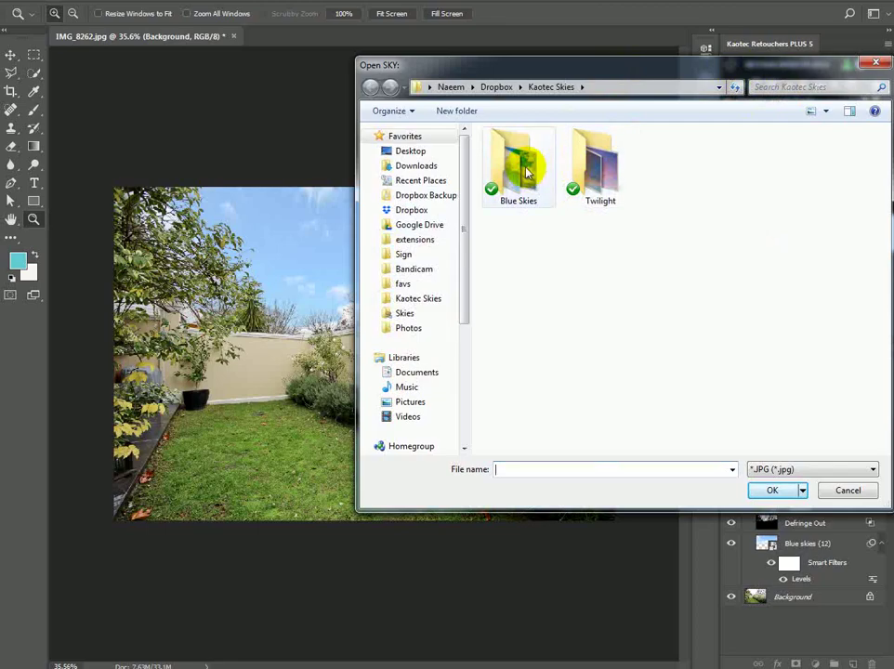
double_click(525, 168)
double_click(611, 297)
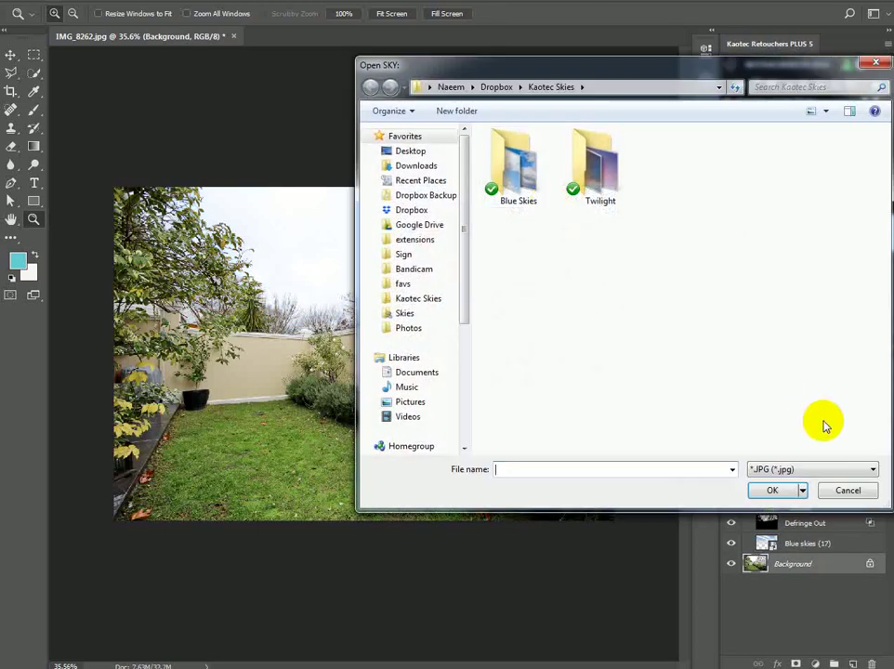
left_click(847, 491)
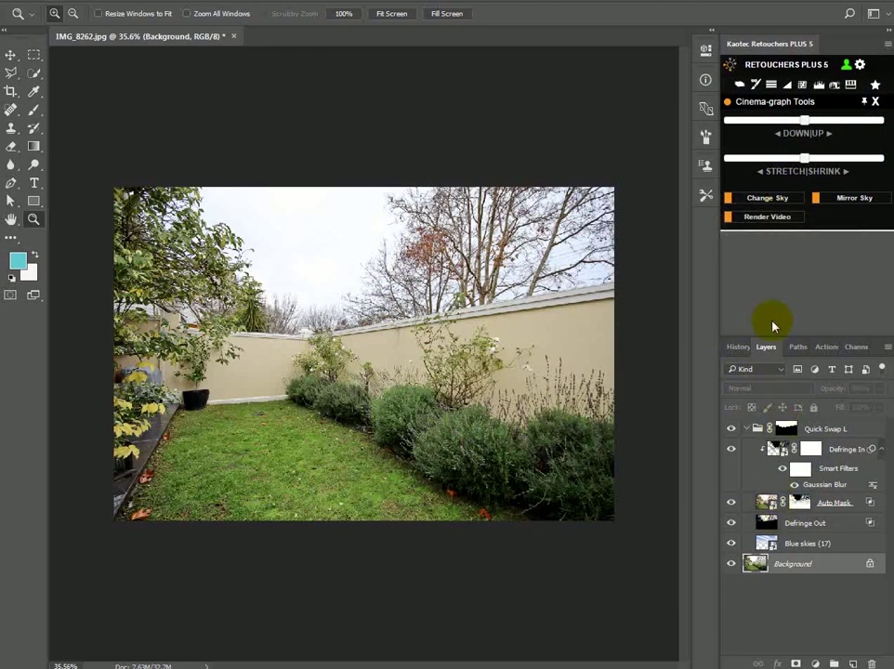
Step: Re-apply Blue skies (17) as the sky and zoom in to check the branches and clouds
left_click(767, 198)
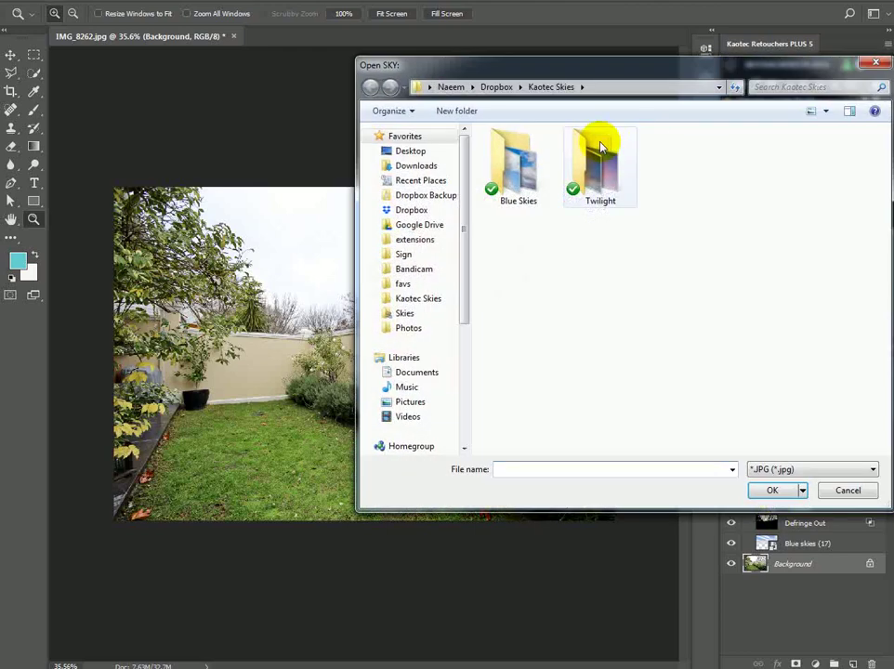
double_click(538, 164)
double_click(585, 297)
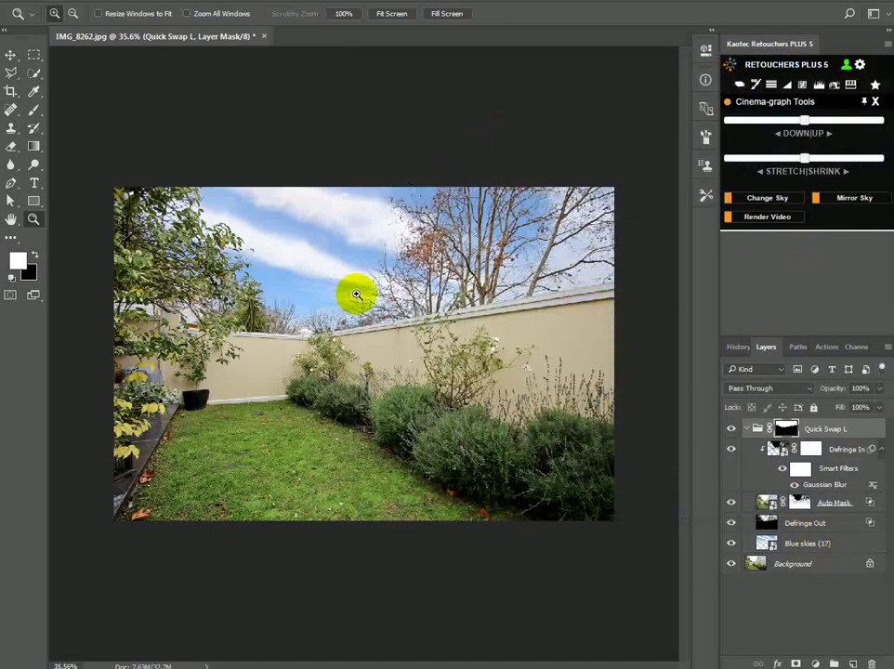
left_click_drag(573, 209, 409, 334)
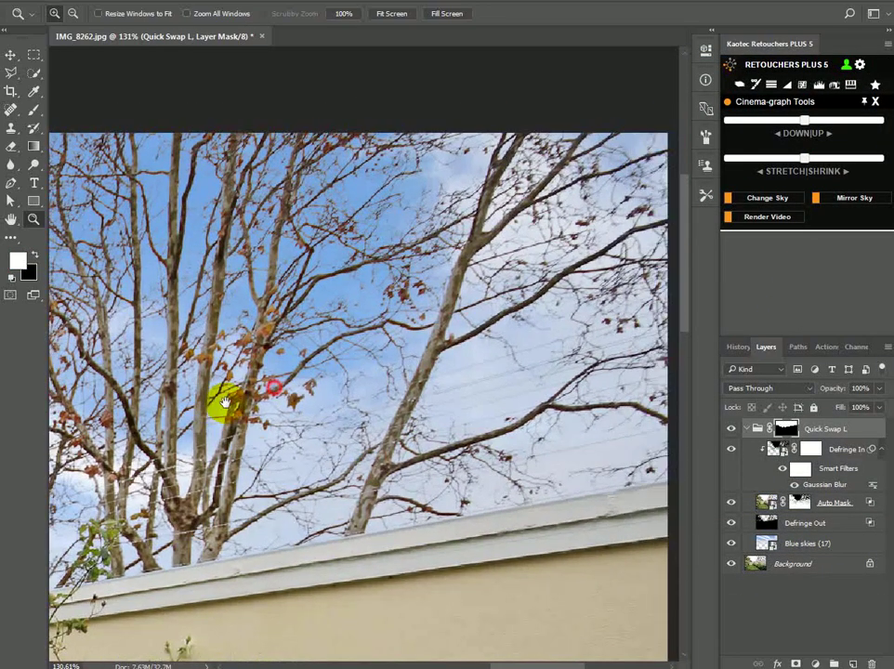
left_click_drag(224, 401, 495, 371)
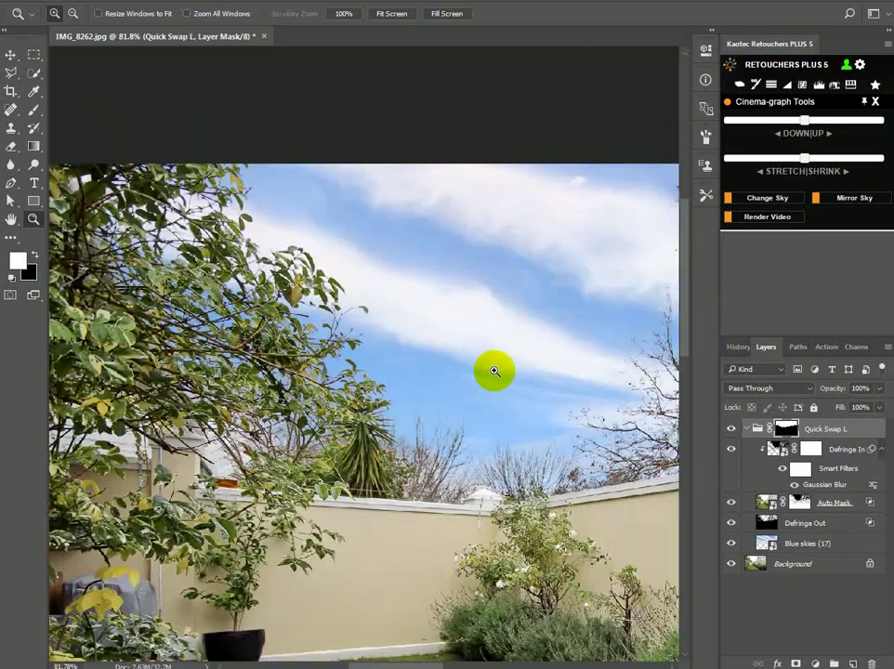
left_click(494, 371, "alt")
Step: Brighten the Blue skies (17) layer's midtones to 1.29 with Levels and mirror the sky horizontally
left_click(766, 547)
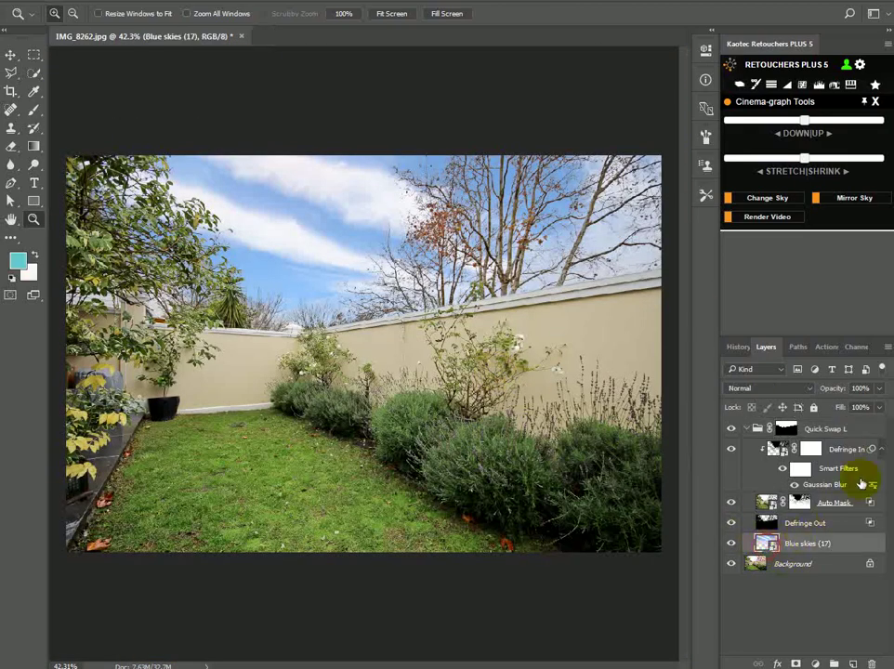
left_click(819, 85)
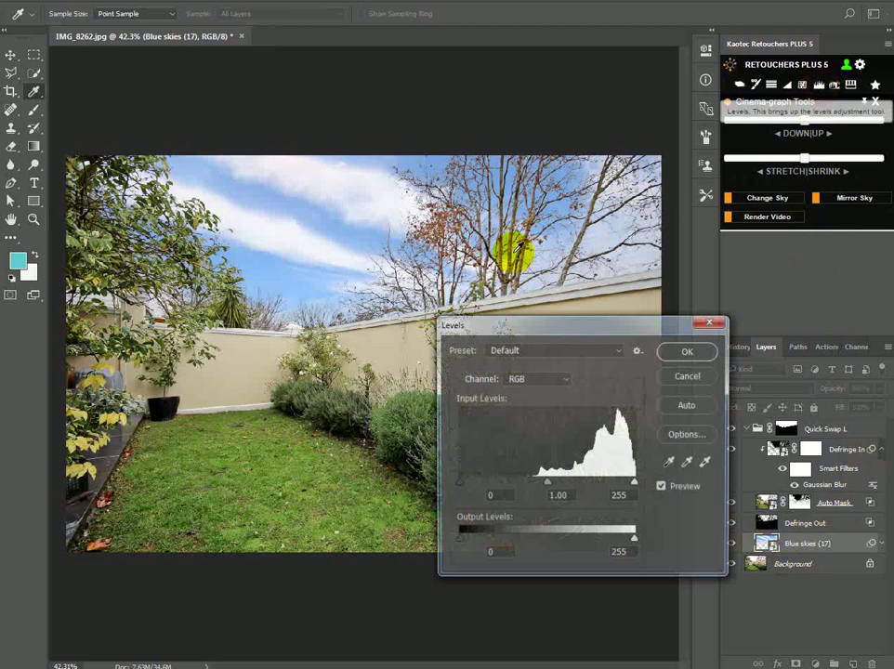
left_click_drag(549, 490, 532, 486)
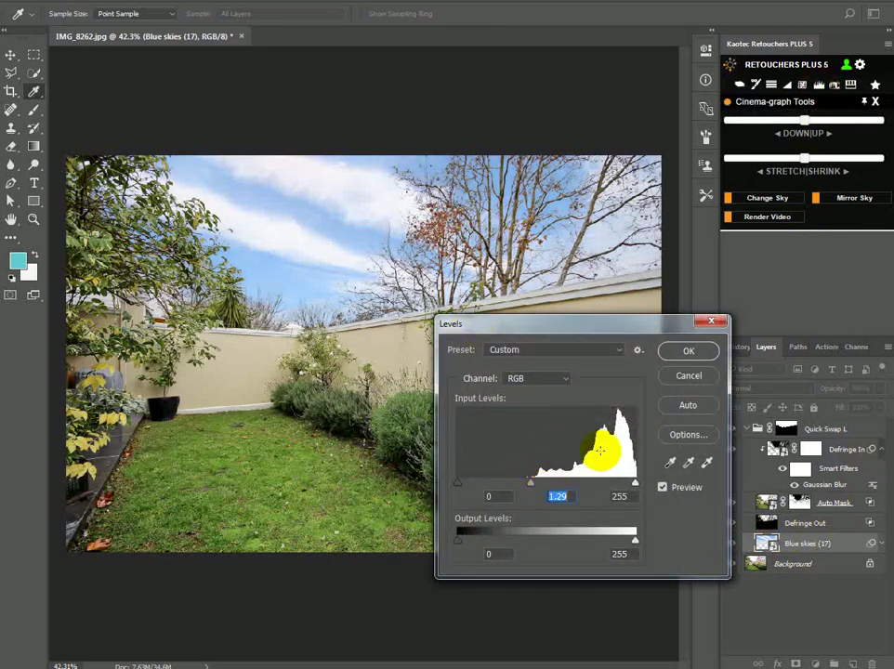
left_click(684, 353)
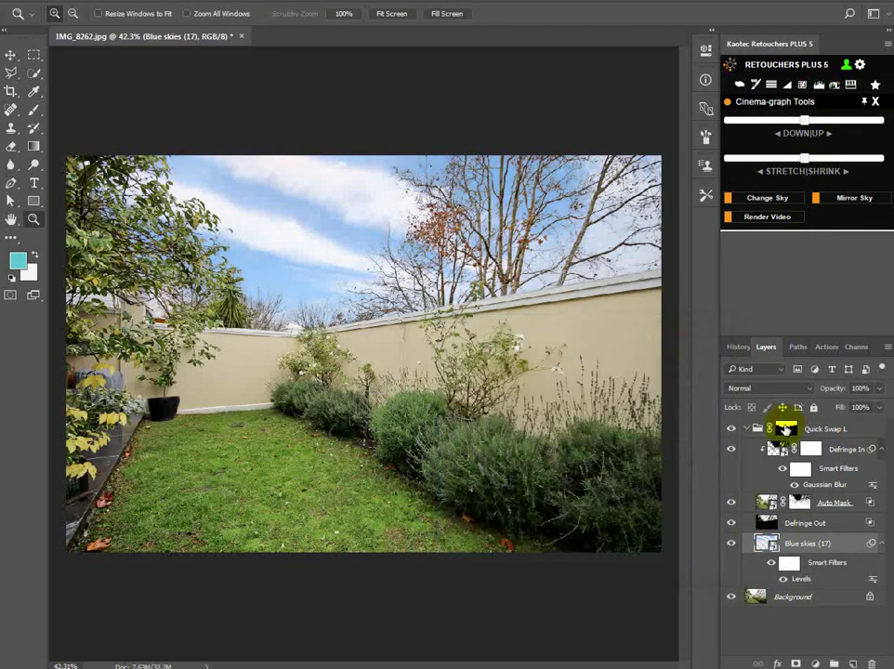
left_click(856, 201)
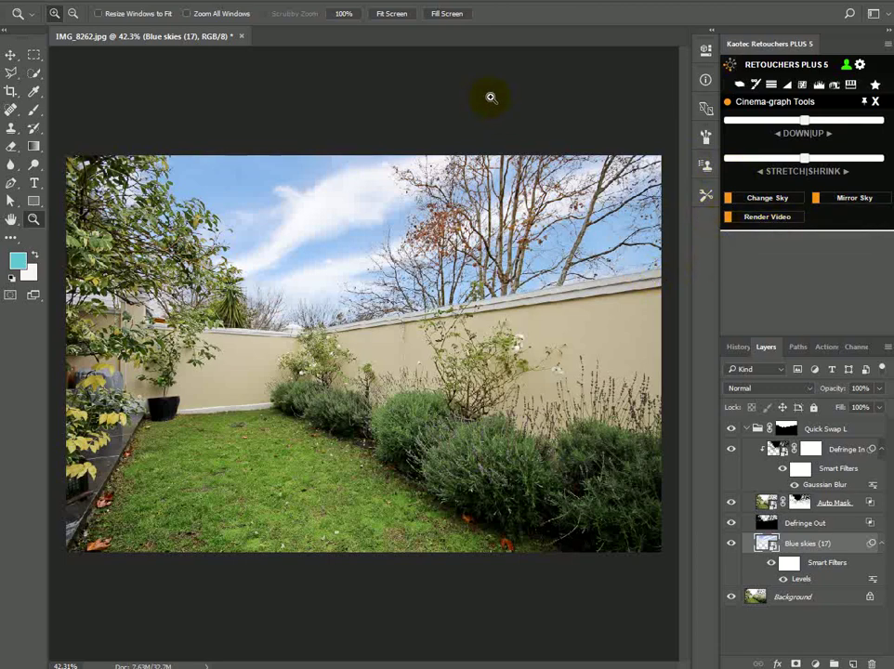
Step: Show the Timeline panel and play the roughly 4-second Quick Swap L sky animation
left_click(311, 2)
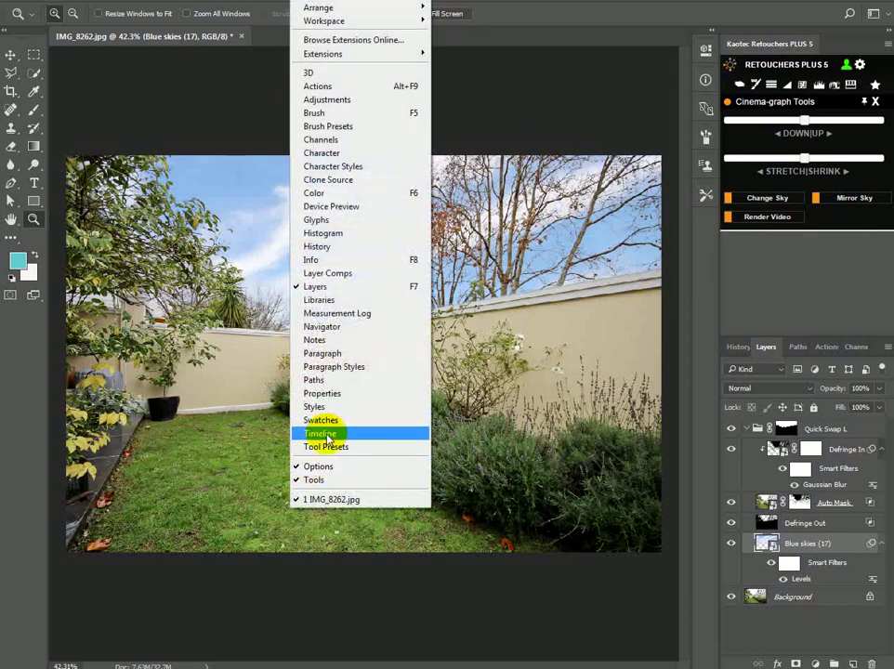
left_click(346, 434)
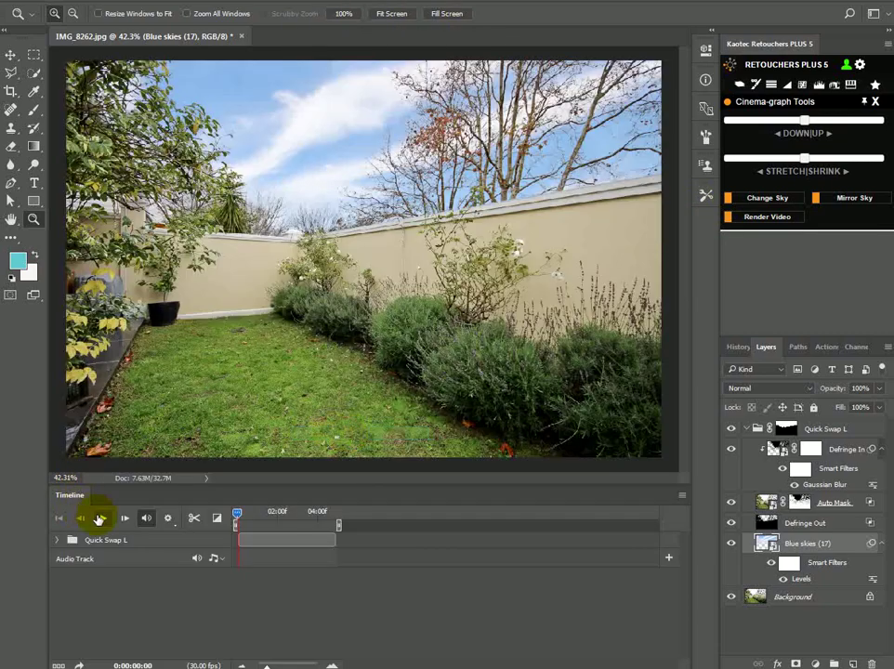
left_click(100, 519)
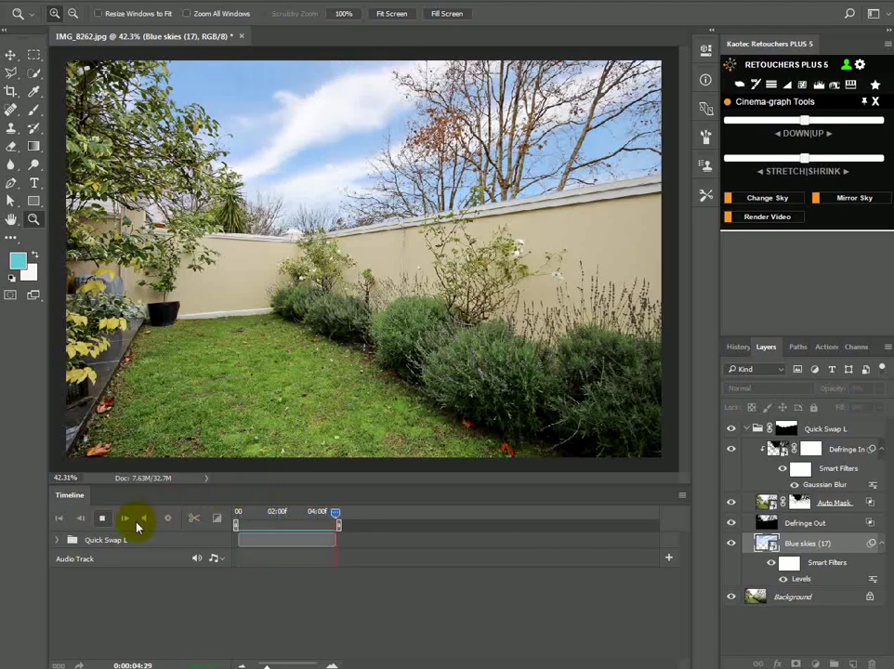
Step: Stop playback and replace the sky with Blue skies (19) from the Blue Skies collection
left_click(104, 526)
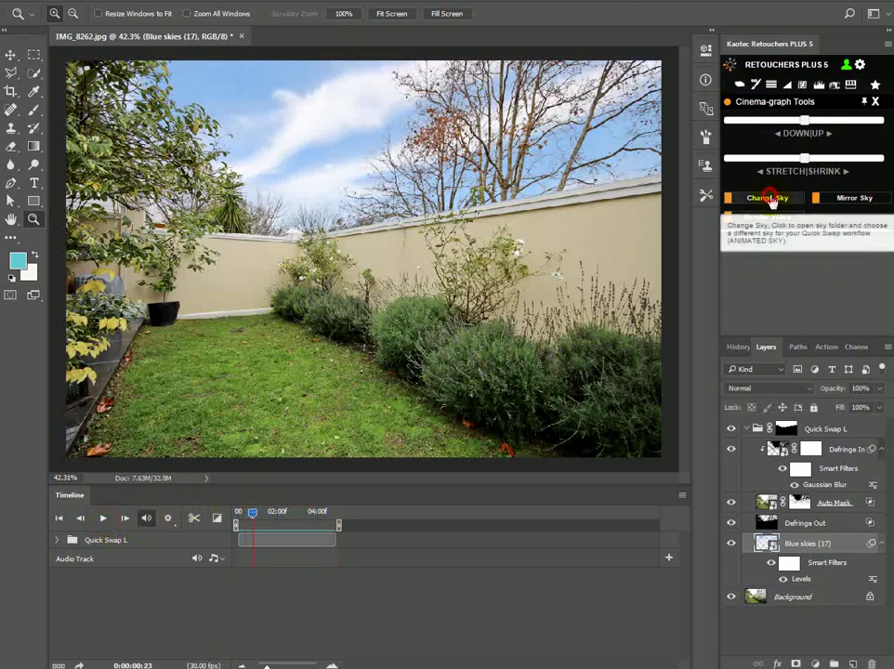
left_click(766, 199)
double_click(527, 152)
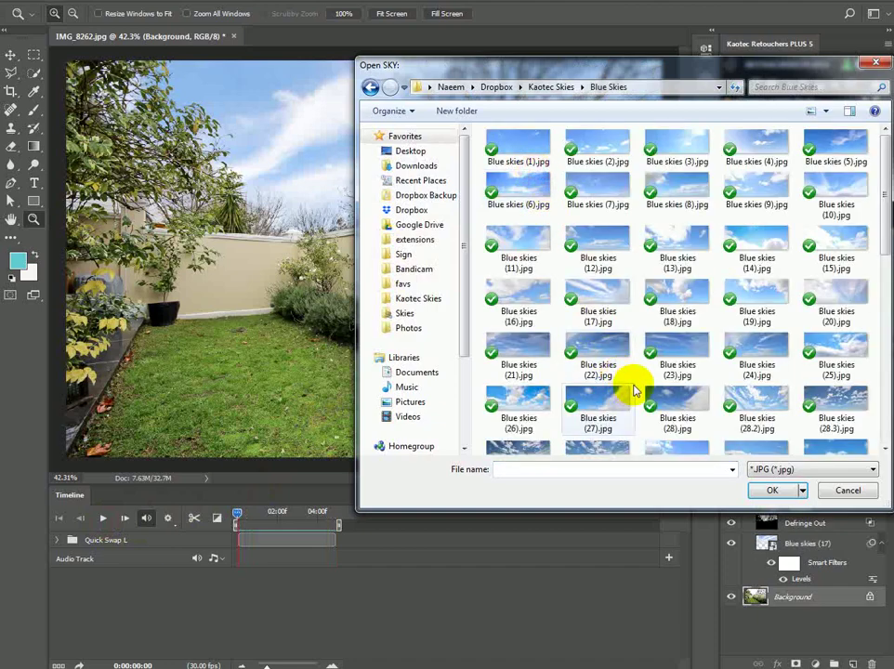
left_click(759, 289)
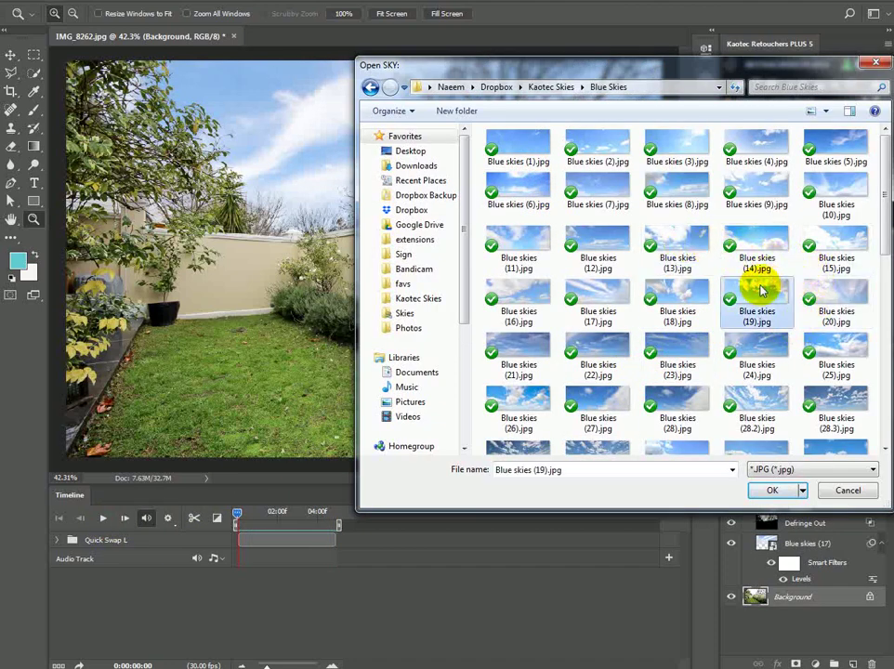
double_click(759, 289)
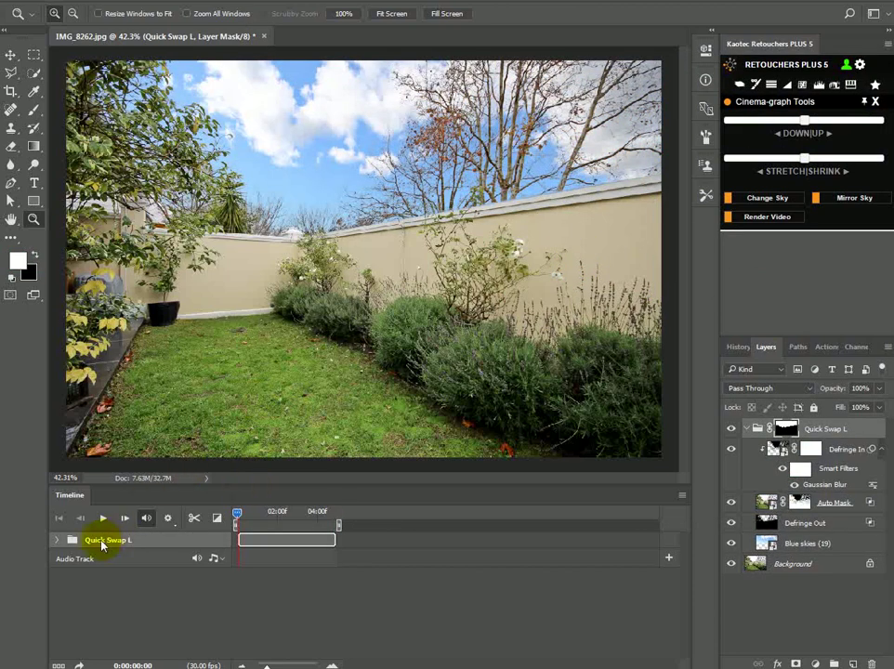
Step: Preview the Blue skies (19) animation, then return to the cinemagraph tools
left_click(102, 521)
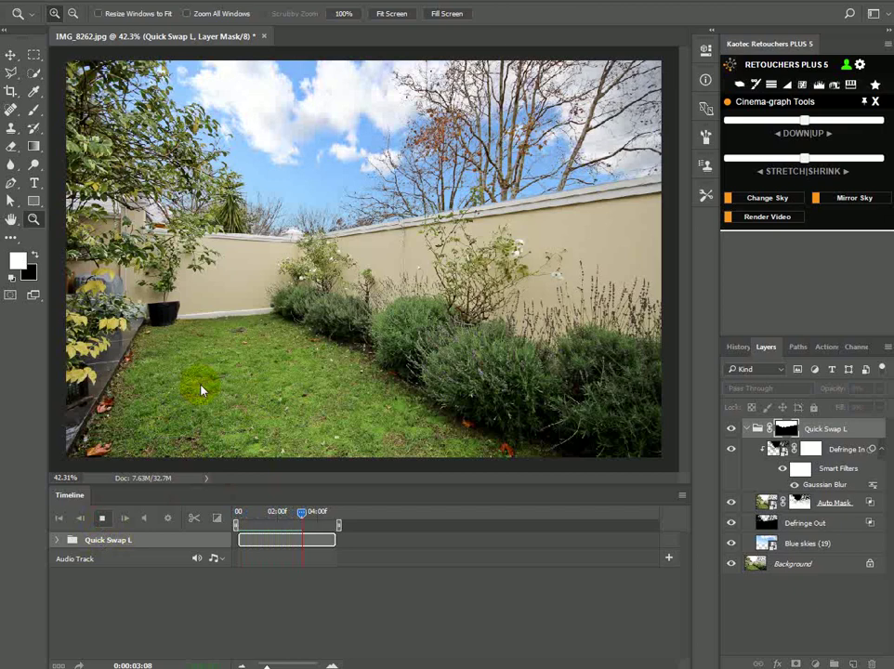
left_click(102, 519)
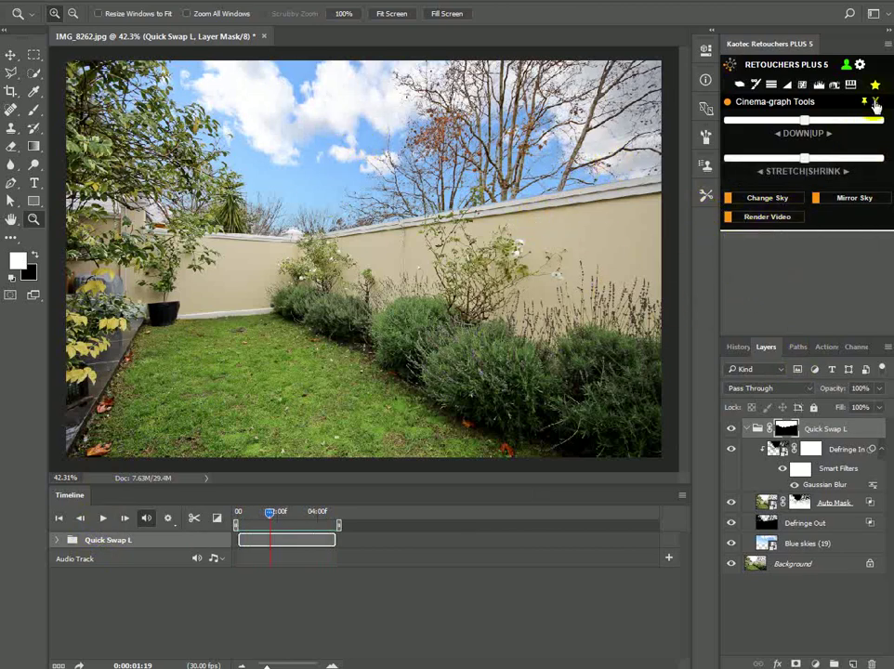
left_click(875, 103)
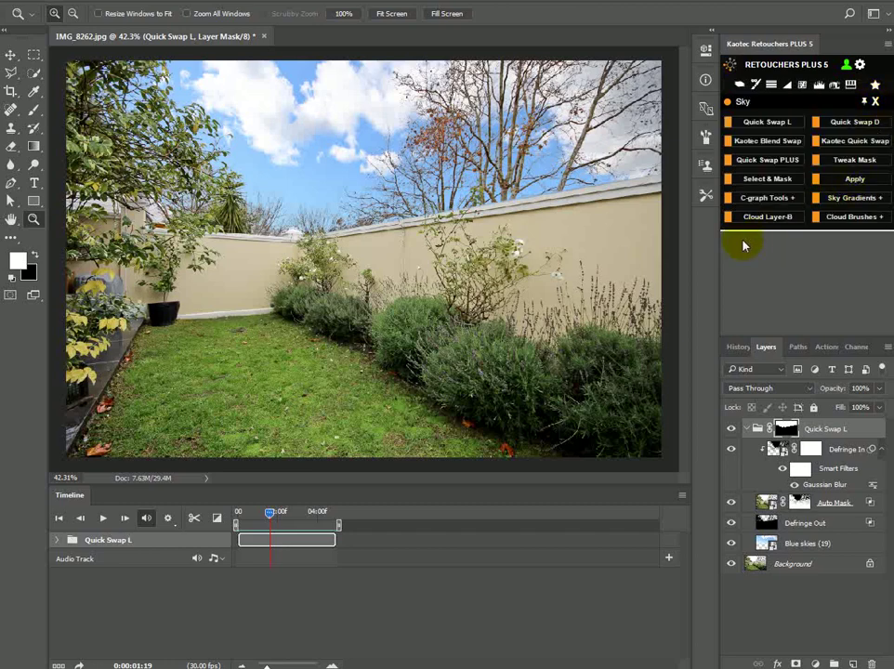
left_click(766, 198)
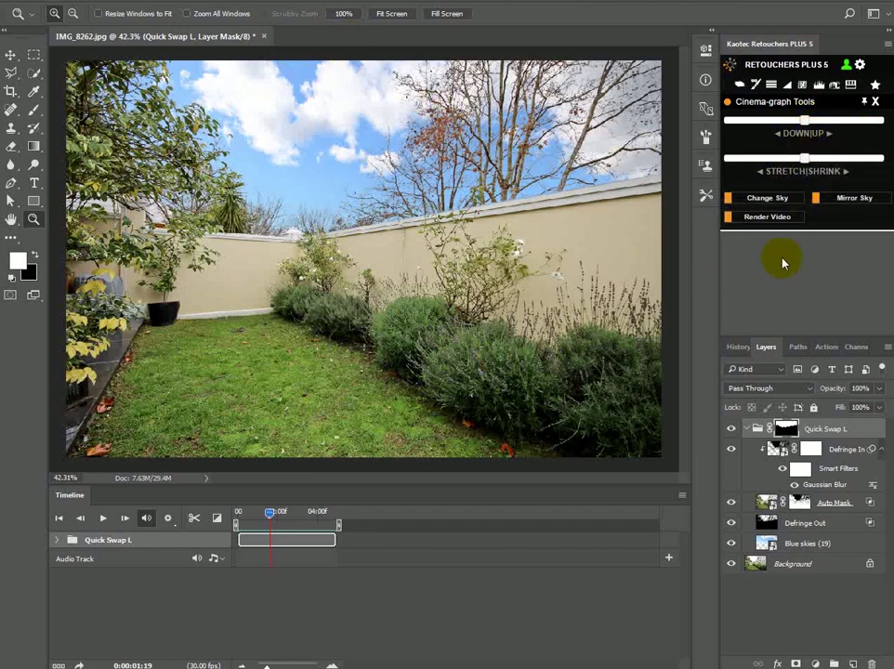
Step: Stretch the Blue skies (19) layer slightly larger with Free Transform and commit
left_click(774, 544)
left_click(15, 58)
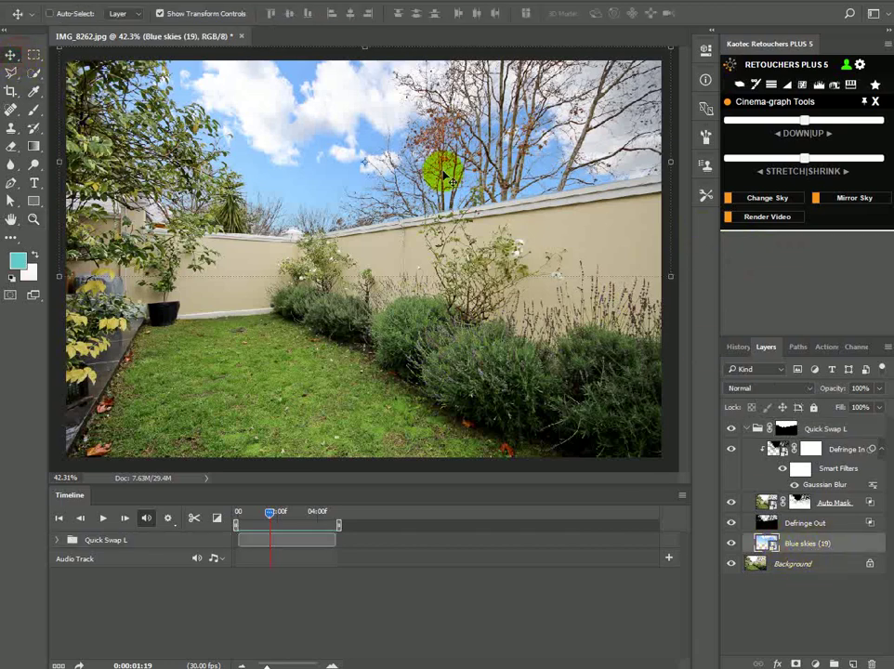
left_click_drag(360, 276, 369, 391)
key("Return")
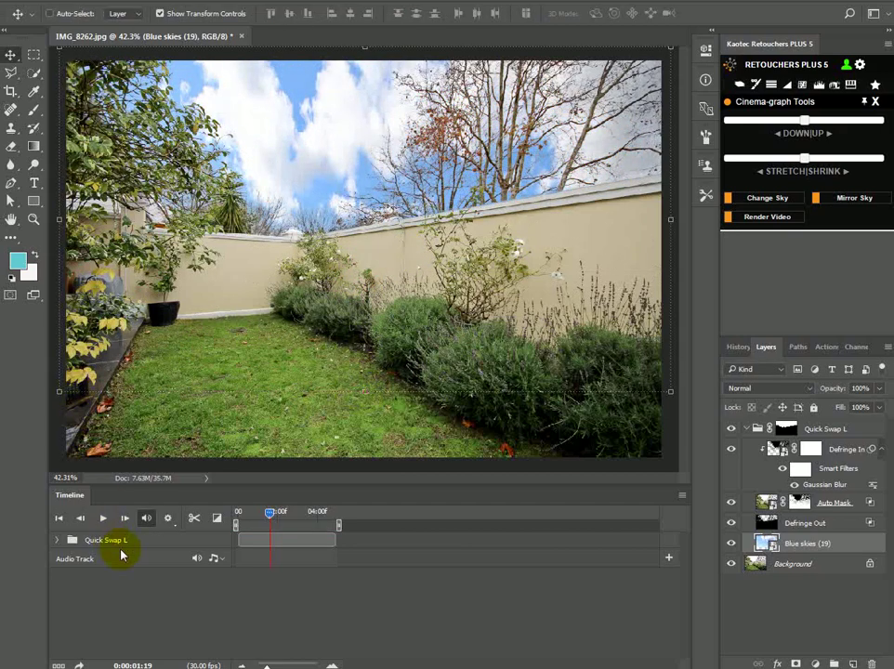
Step: Play and scrub the Timeline to preview the moving clouds
left_click_drag(270, 512, 237, 517)
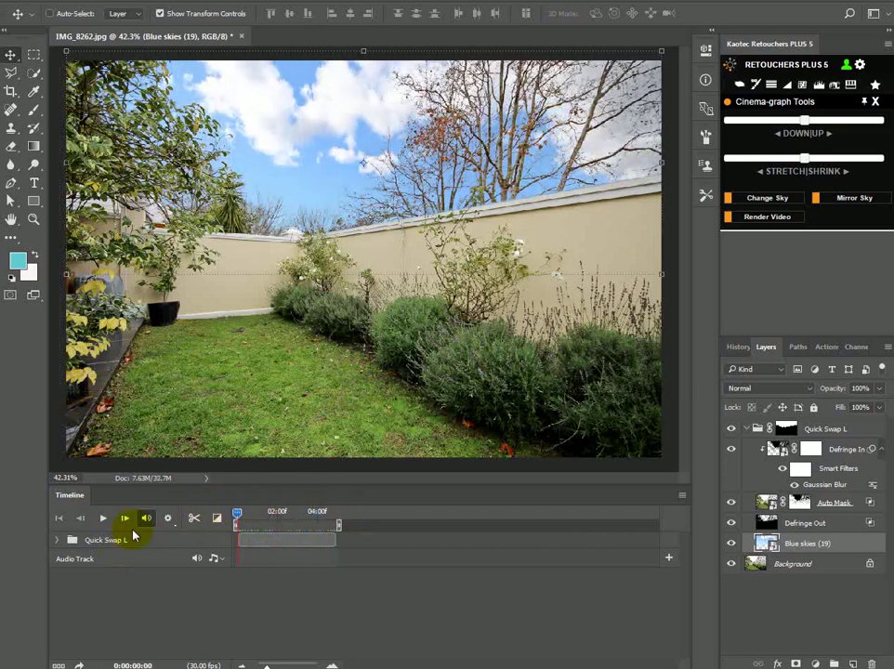
left_click(105, 519)
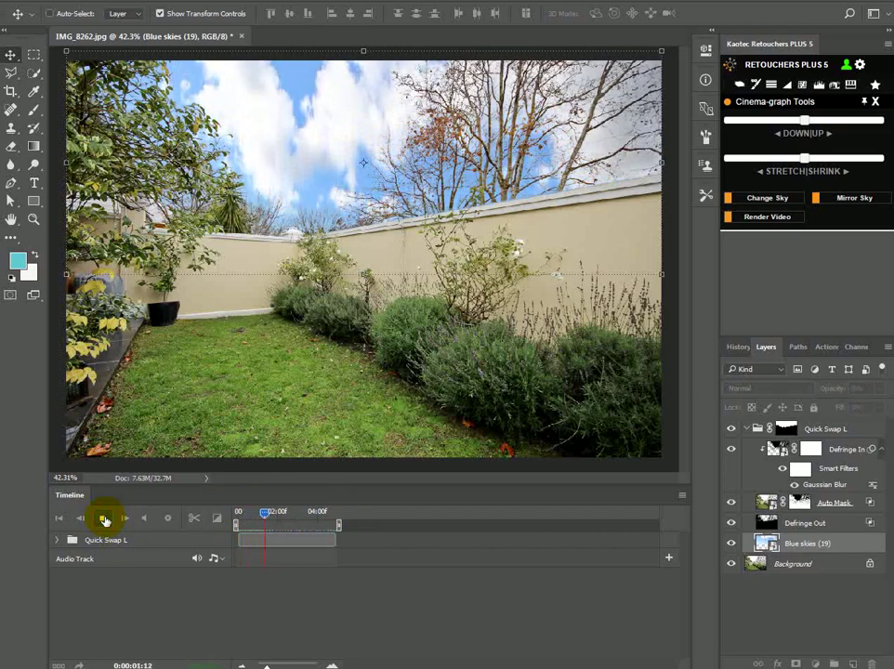
left_click(105, 519)
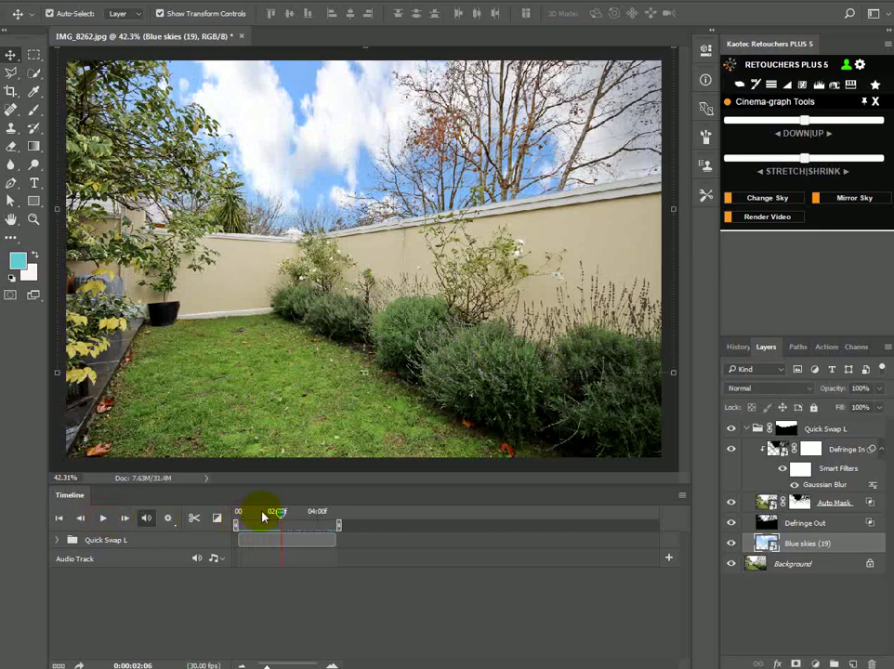
left_click_drag(263, 517, 237, 517)
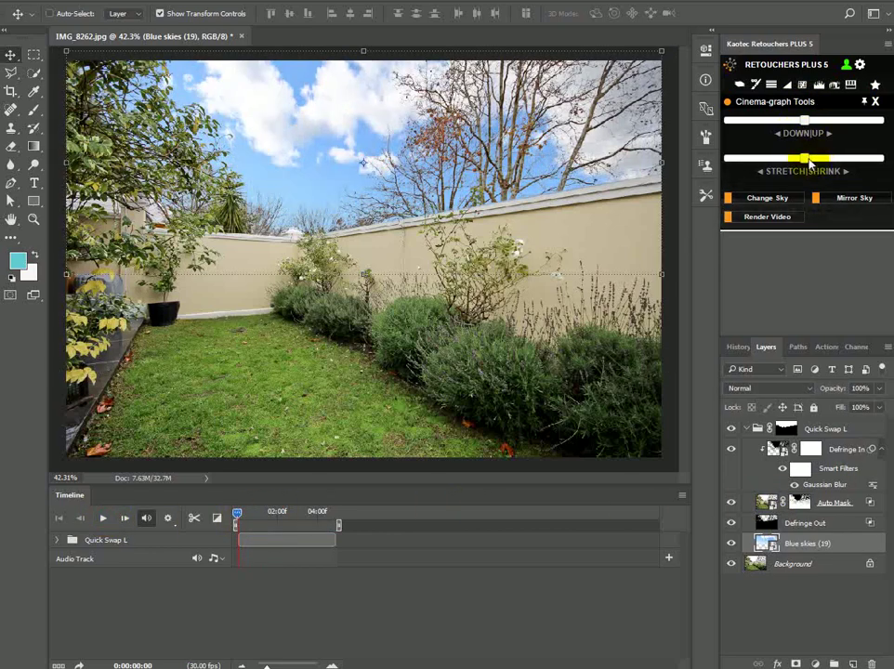
left_click(235, 509)
left_click_drag(235, 509, 195, 534)
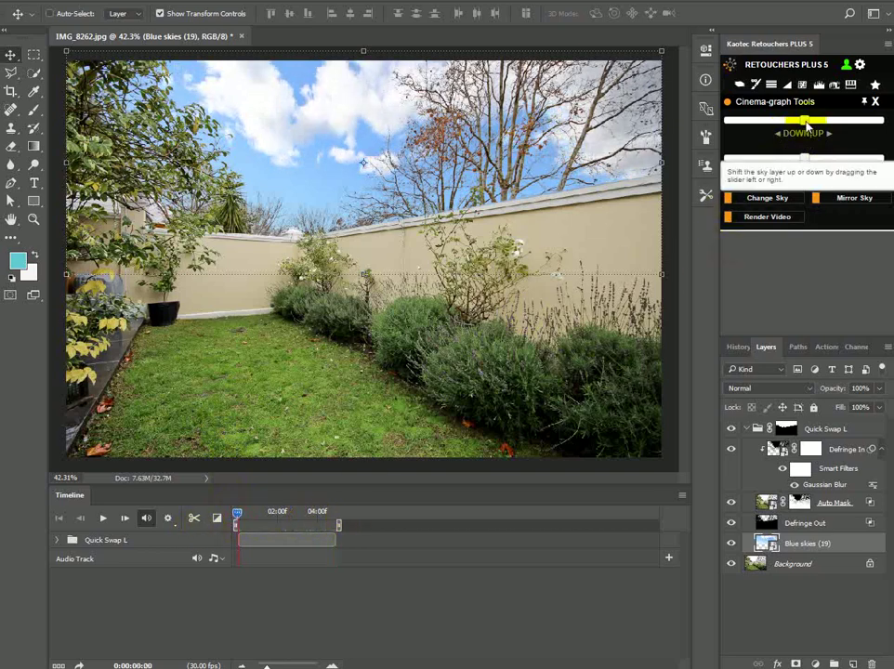
Step: Shift the sky upward with the Down/Up slider and replay the animation
left_click_drag(807, 127, 832, 127)
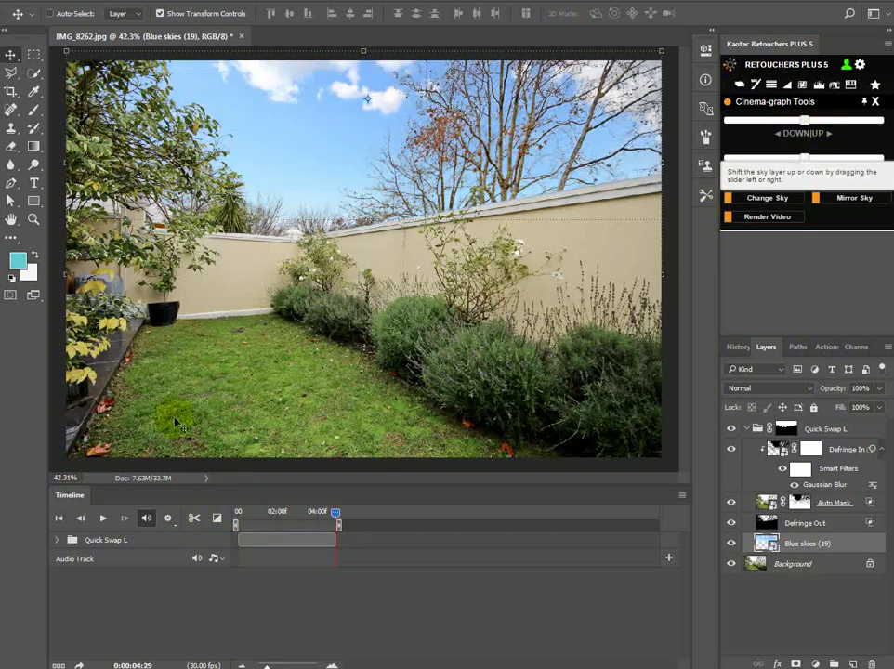
left_click(101, 519)
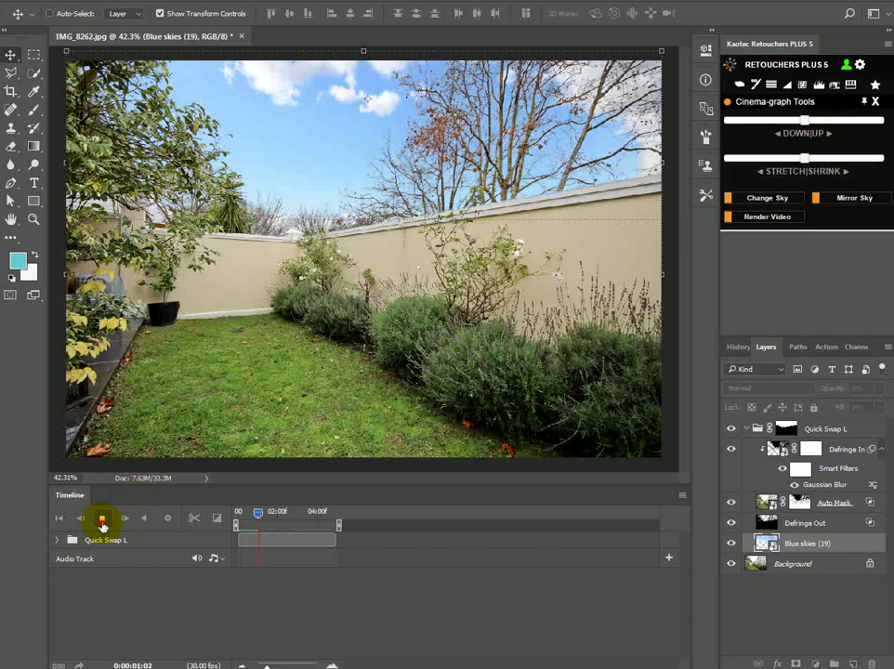
left_click(101, 522)
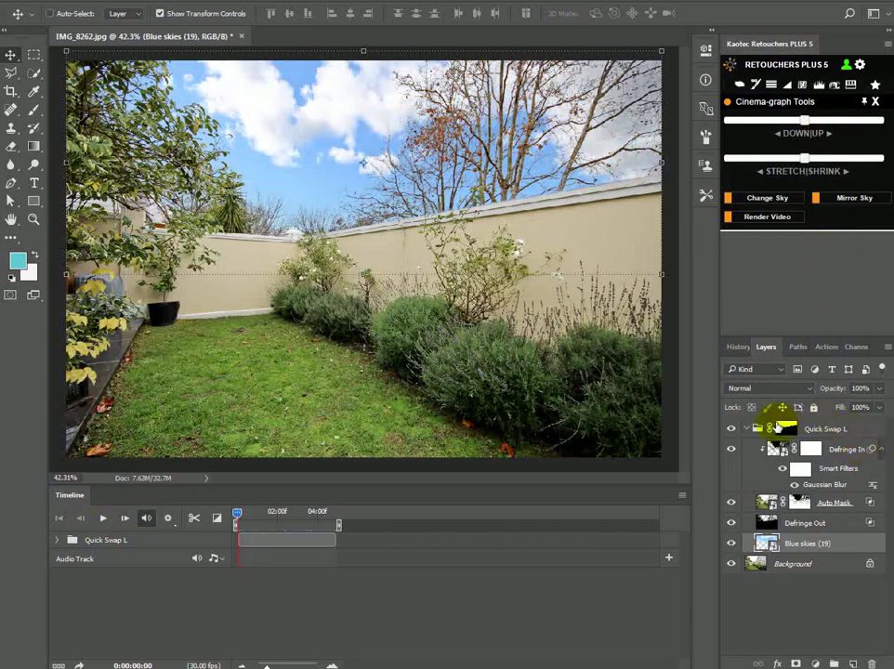
Step: Delete the Quick Swap L group, restoring the original white overcast sky
left_click(875, 102)
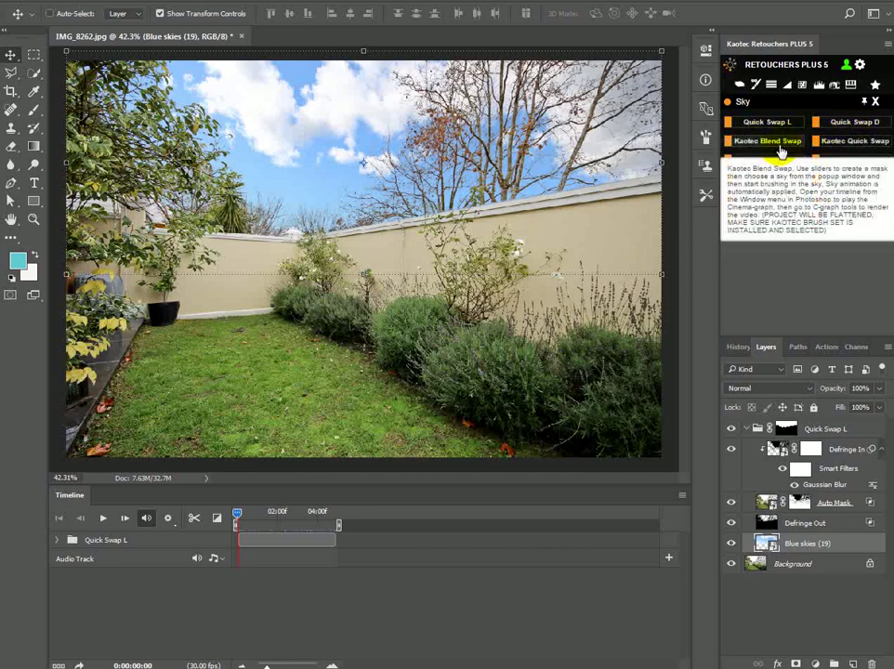
left_click_drag(759, 429, 872, 662)
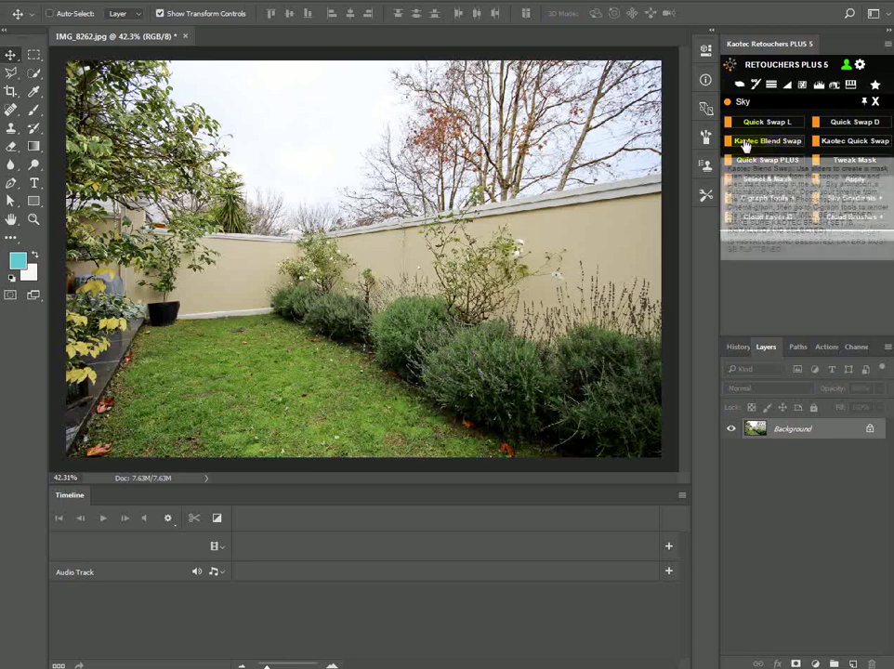
Step: Close the animation Timeline panel from its tab menu
right_click(70, 495)
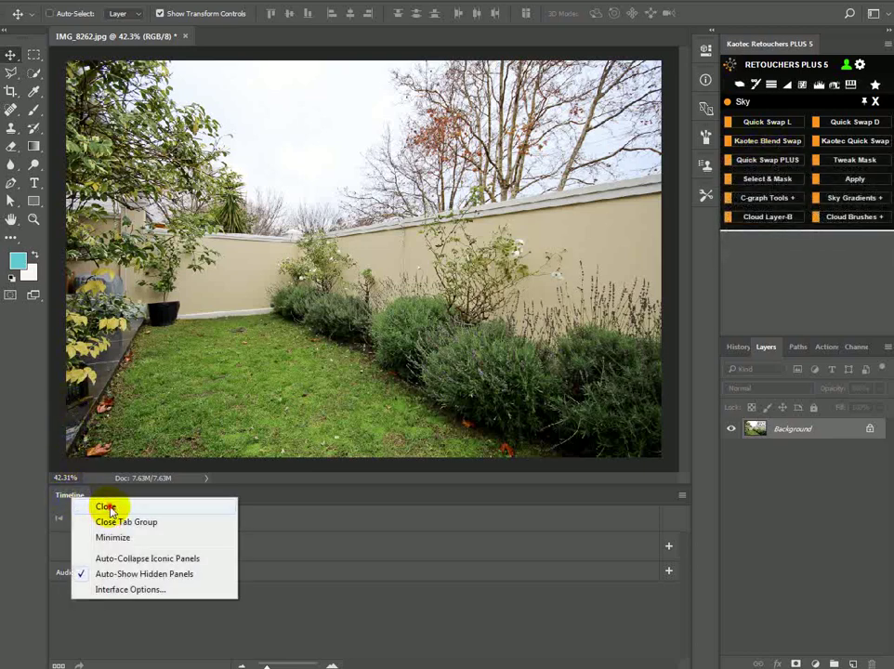
left_click(104, 507)
scroll(412, 196, "down", 1)
scroll(653, 228, "up", 1)
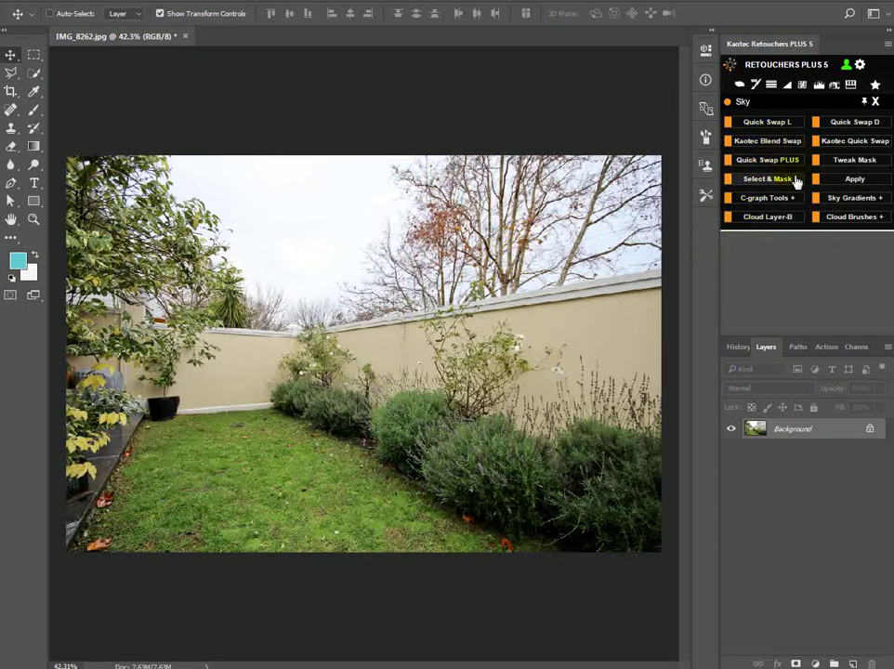
Step: Start a Kaotec Blend Swap and set the Mask Blender to Shadows 100, Midtones 50
left_click(768, 140)
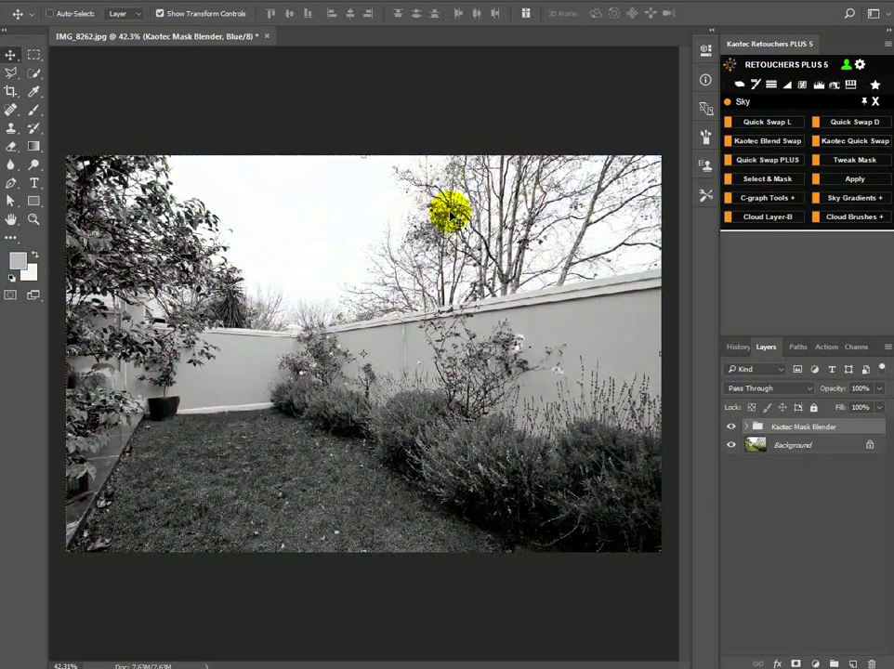
left_click_drag(429, 160, 792, 365)
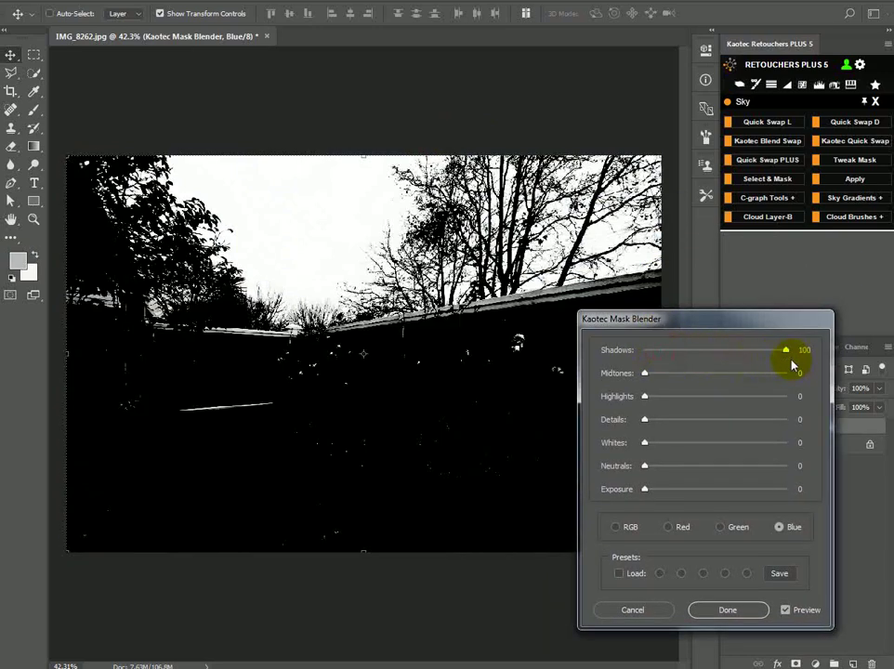
left_click(686, 376)
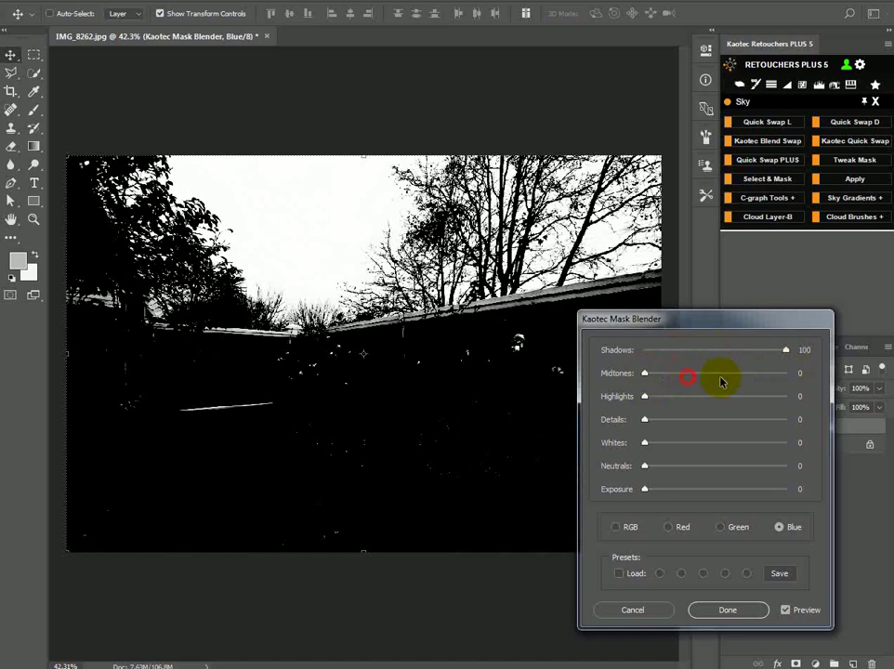
left_click_drag(735, 375, 716, 376)
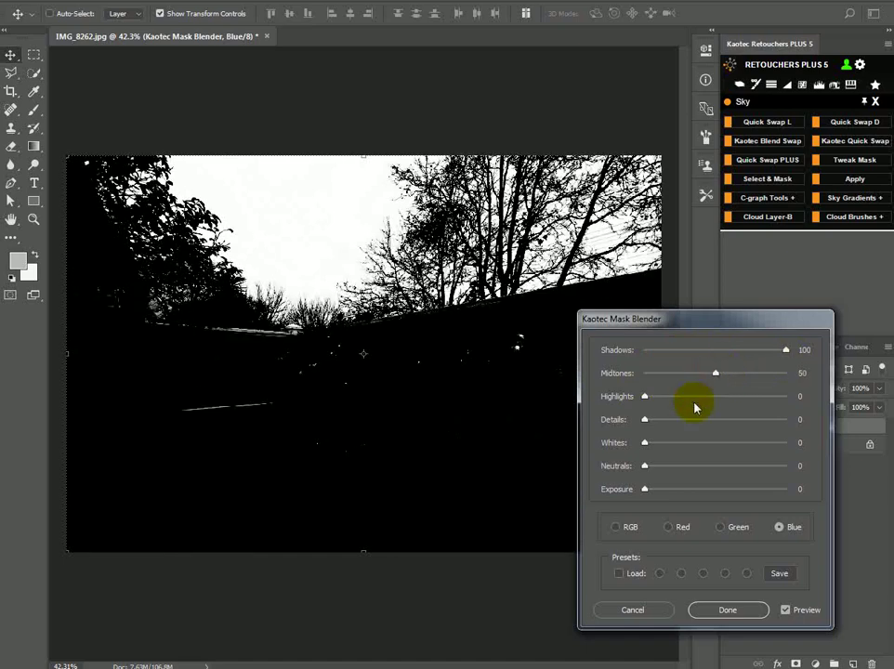
Step: Save the settings to the first preset slot, then try Midtones and Highlights at 100
left_click(659, 573)
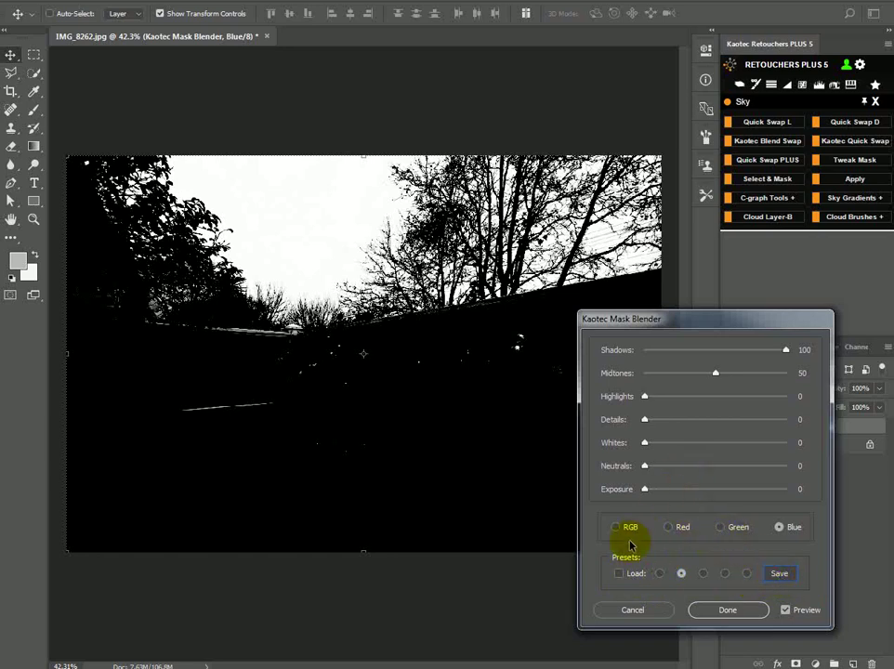
left_click_drag(715, 373, 807, 373)
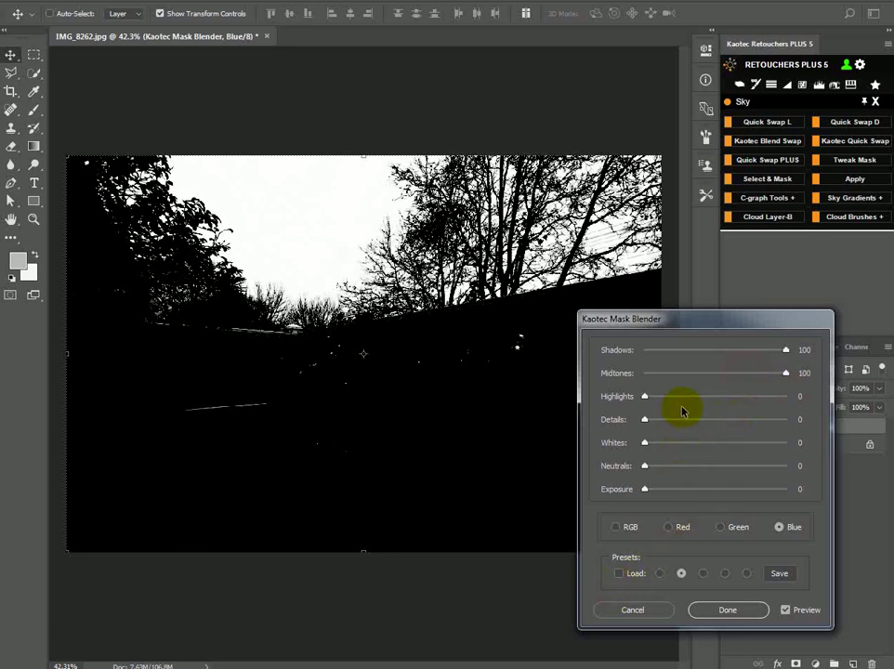
left_click_drag(684, 398, 854, 409)
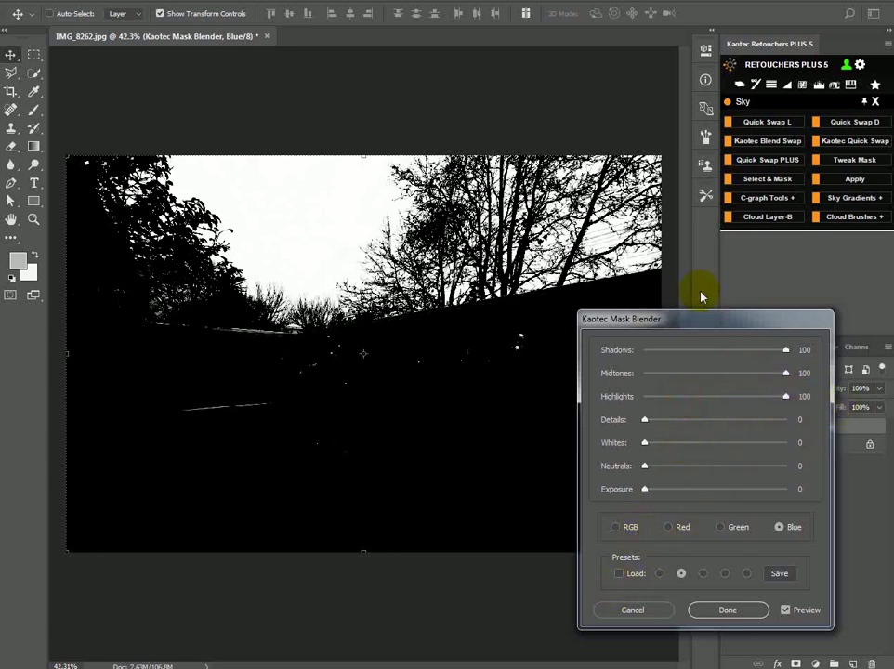
Step: Reload the saved mask presets and apply the mask with Done
left_click(680, 354)
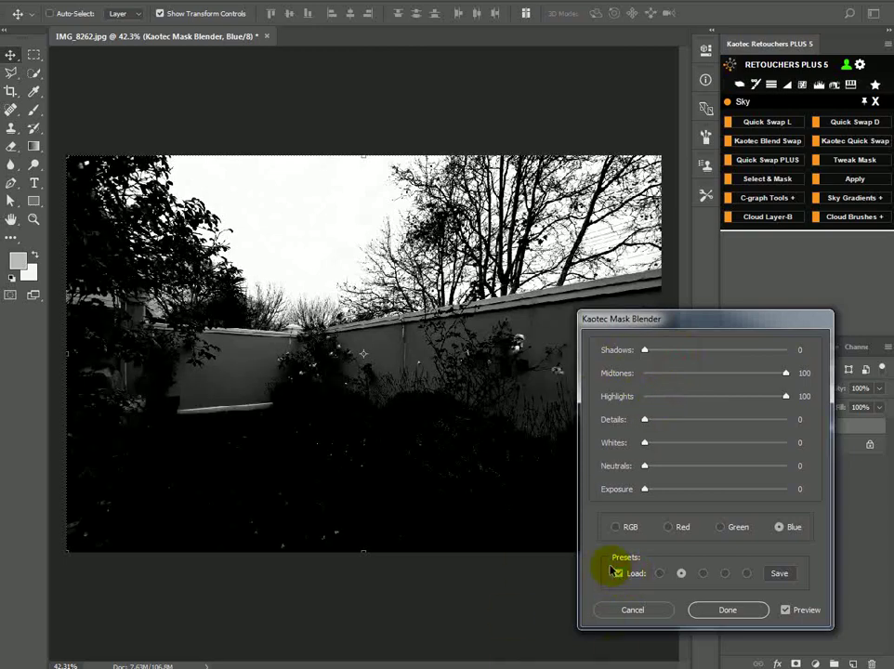
left_click(682, 574)
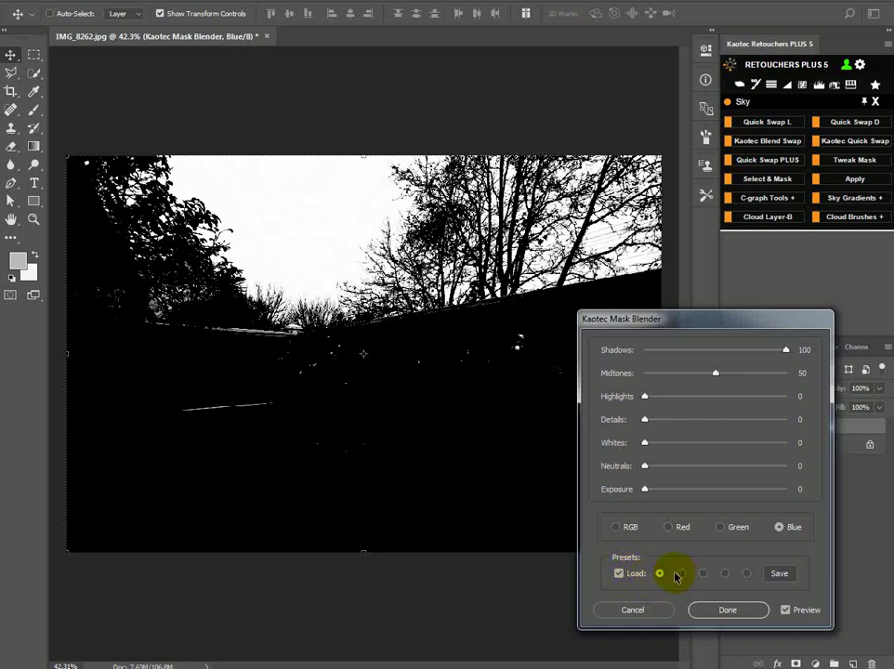
left_click(668, 400)
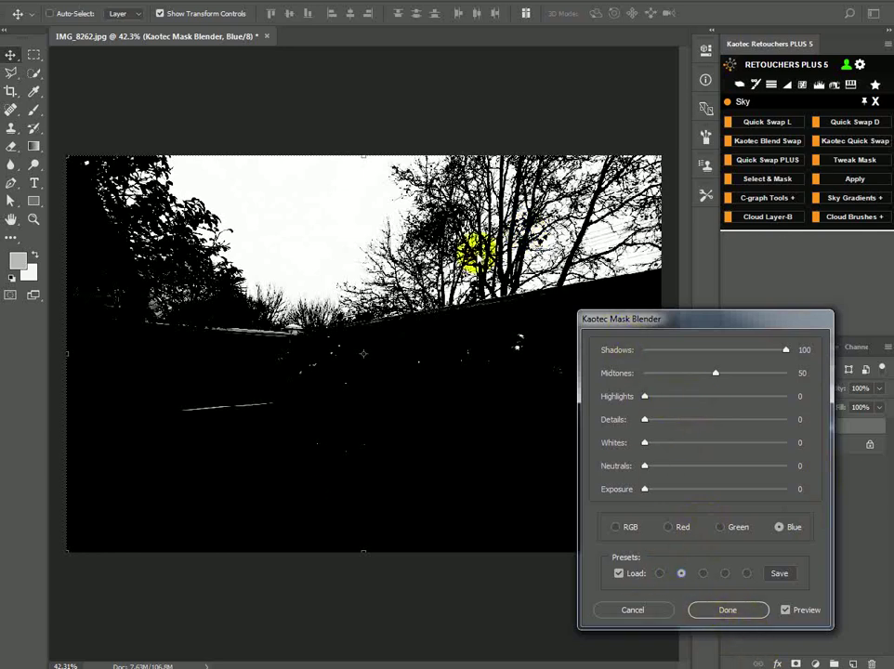
left_click(728, 611)
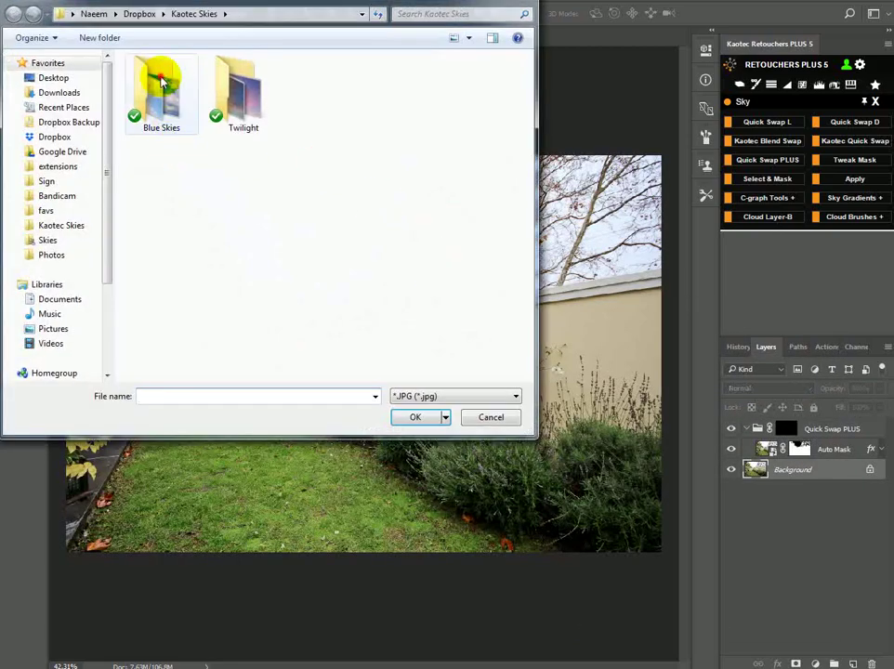
Step: Choose Blue skies (2) as the sky and zoom in on the Auto Mask alone
double_click(162, 82)
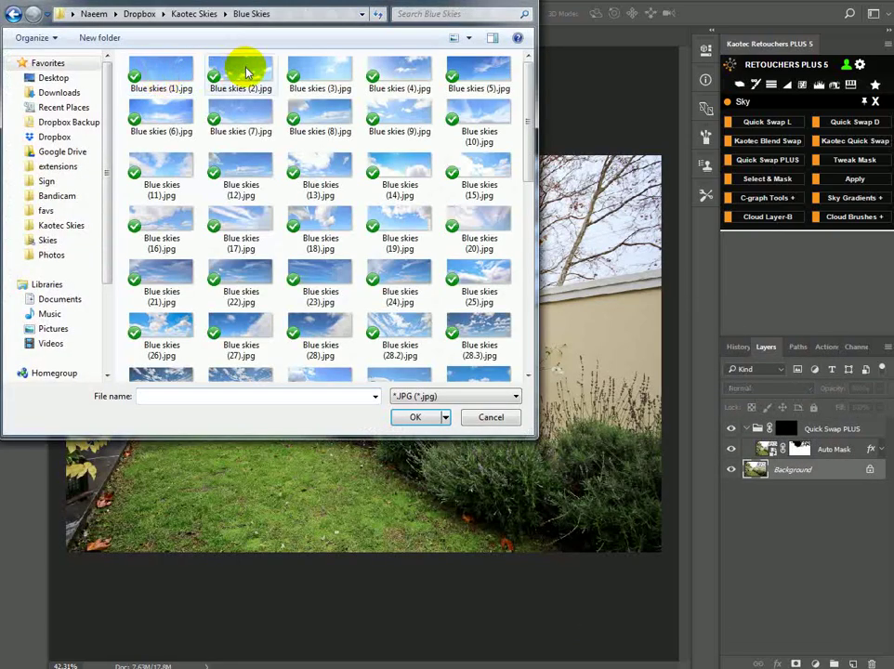
double_click(243, 67)
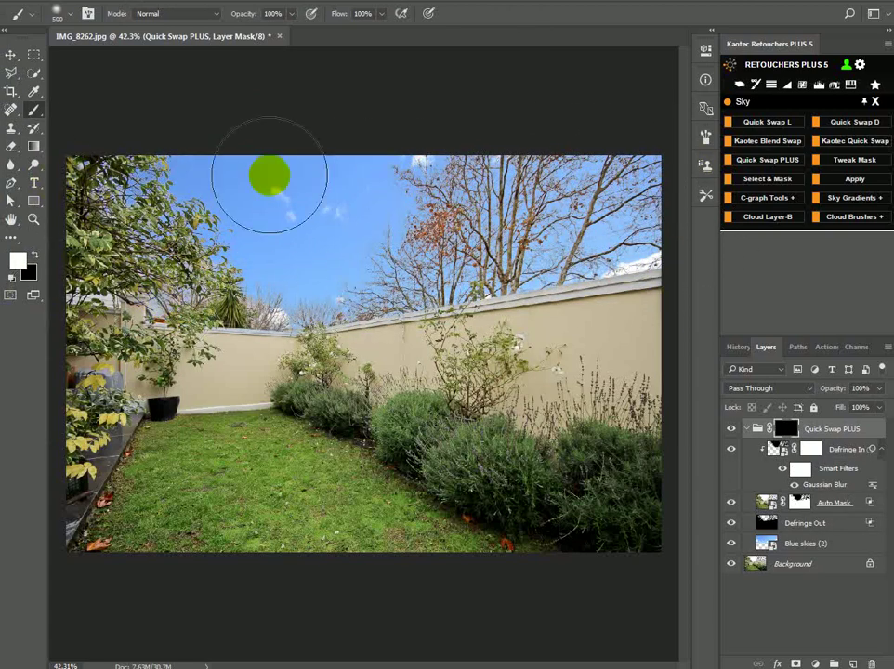
left_click(799, 502, "alt")
key("z")
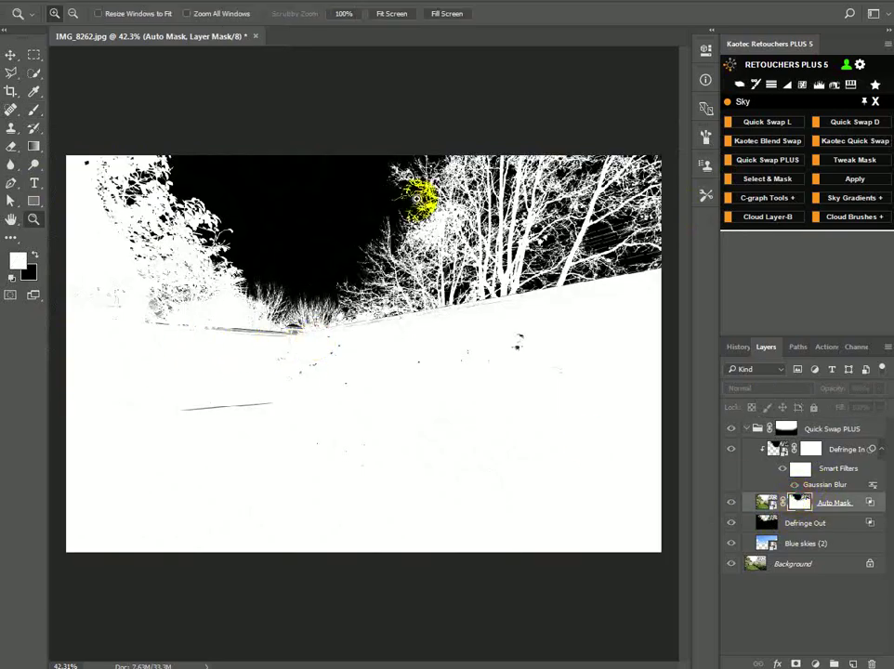
left_click(245, 391)
Step: Dodge the grey patches along the rail, upper-left stones and wall edge in the mask
left_click(34, 165)
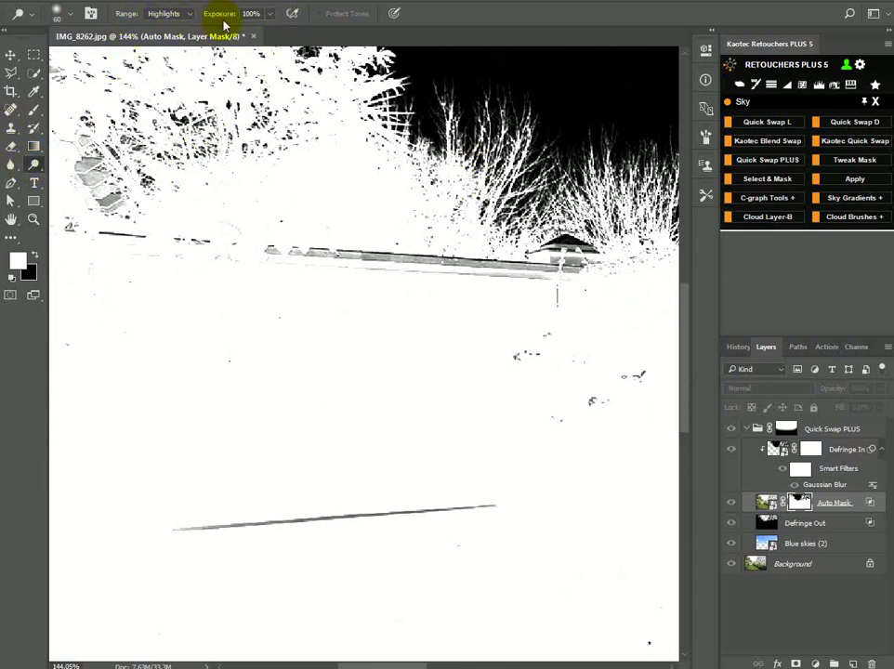
mouse_move(332, 256)
left_mouse_down()
mouse_move(162, 230)
mouse_move(103, 209)
mouse_move(66, 162)
left_mouse_up()
mouse_move(244, 231)
left_mouse_down()
mouse_move(261, 251)
mouse_move(422, 259)
mouse_move(451, 277)
mouse_move(371, 275)
left_mouse_up()
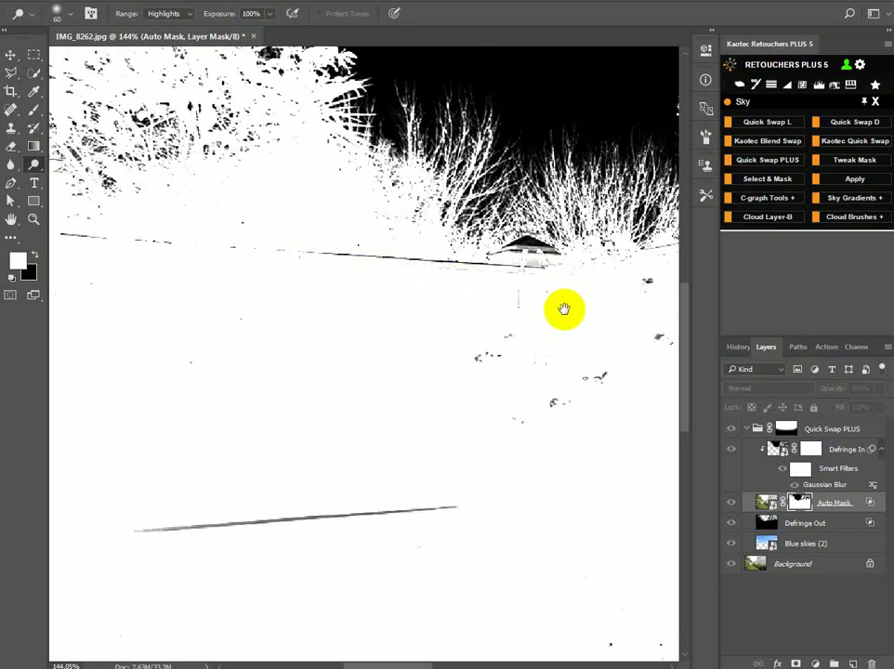
left_click_drag(565, 309, 185, 343)
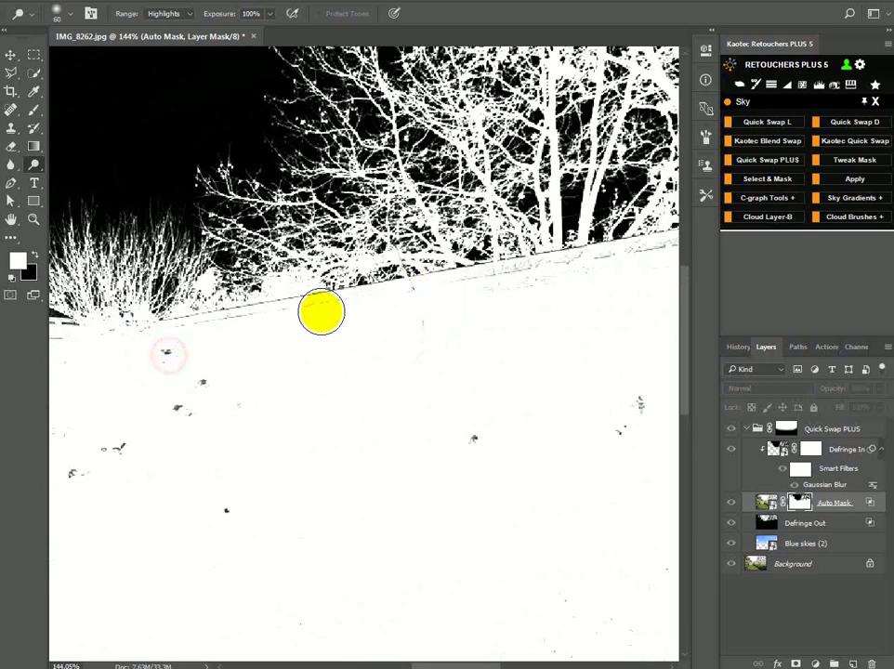
left_click_drag(321, 313, 485, 294)
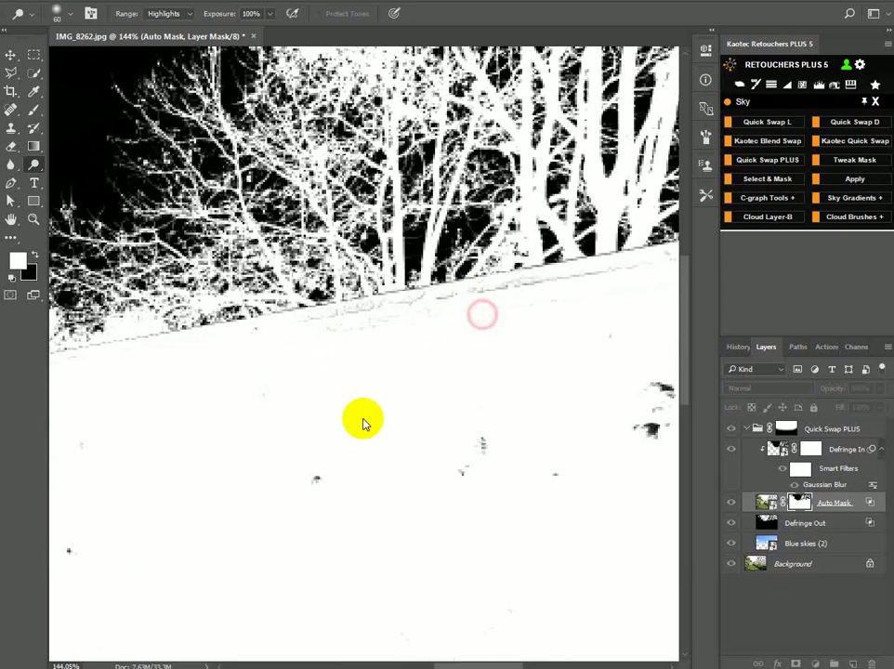
left_click(415, 286)
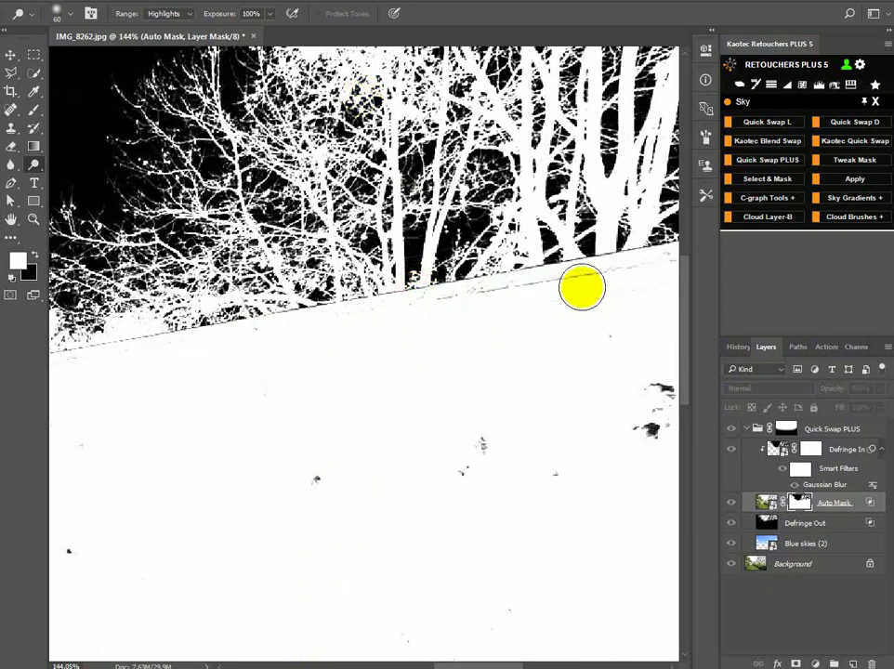
scroll(619, 299, "down", 5)
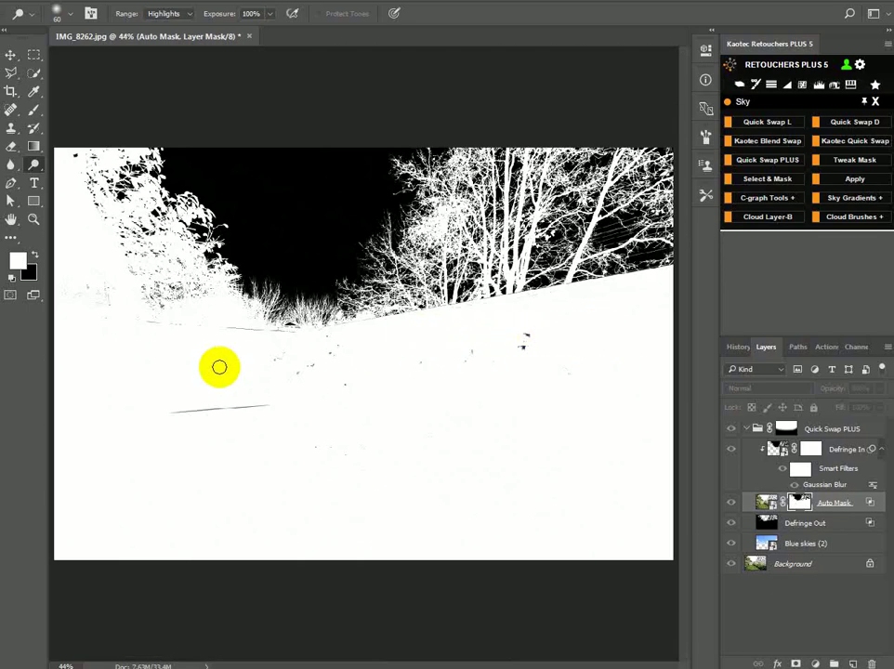
Step: Select the Auto Mask and split the window into mask and colour photo views
left_click(856, 185)
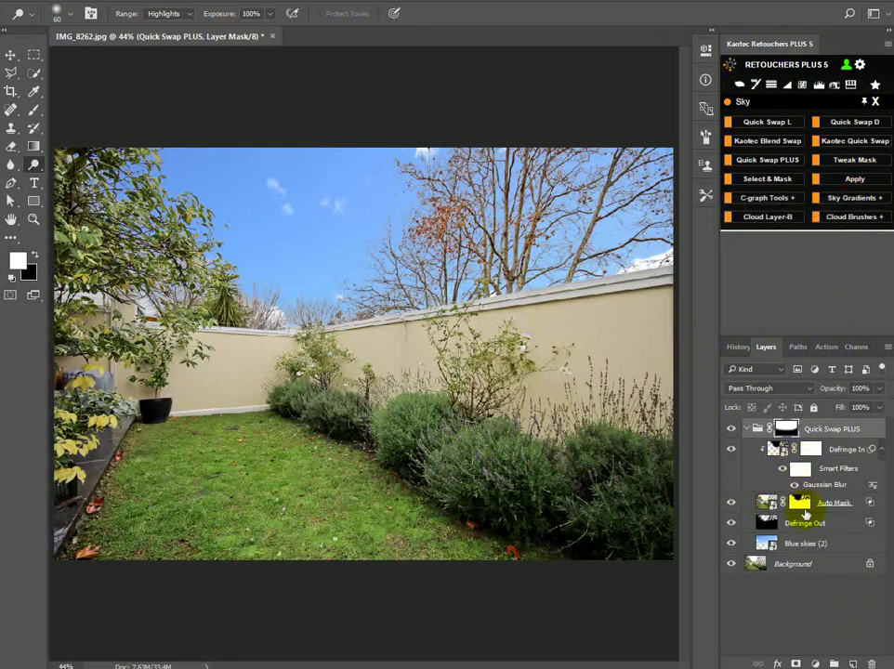
left_click(799, 503)
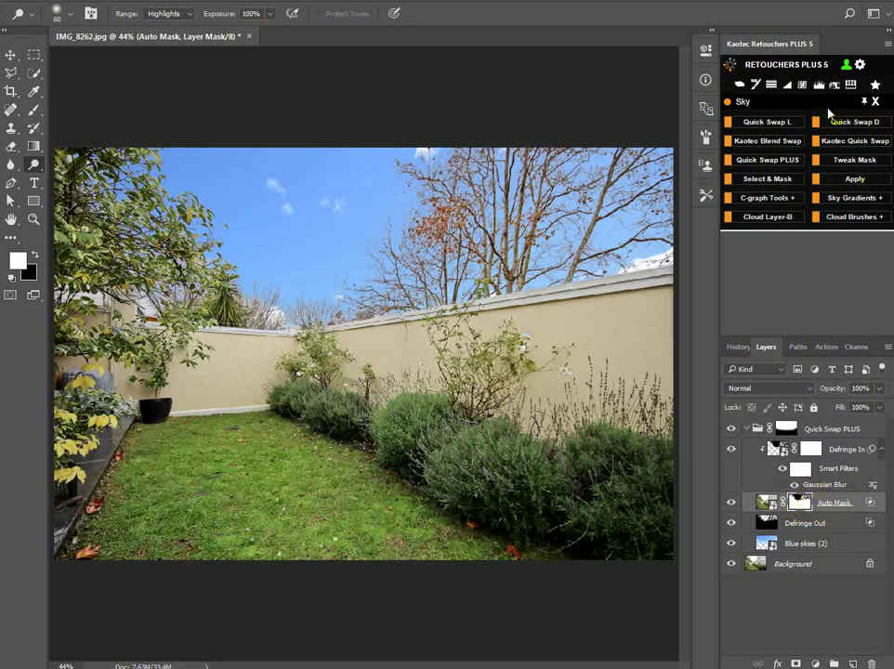
left_click(803, 86)
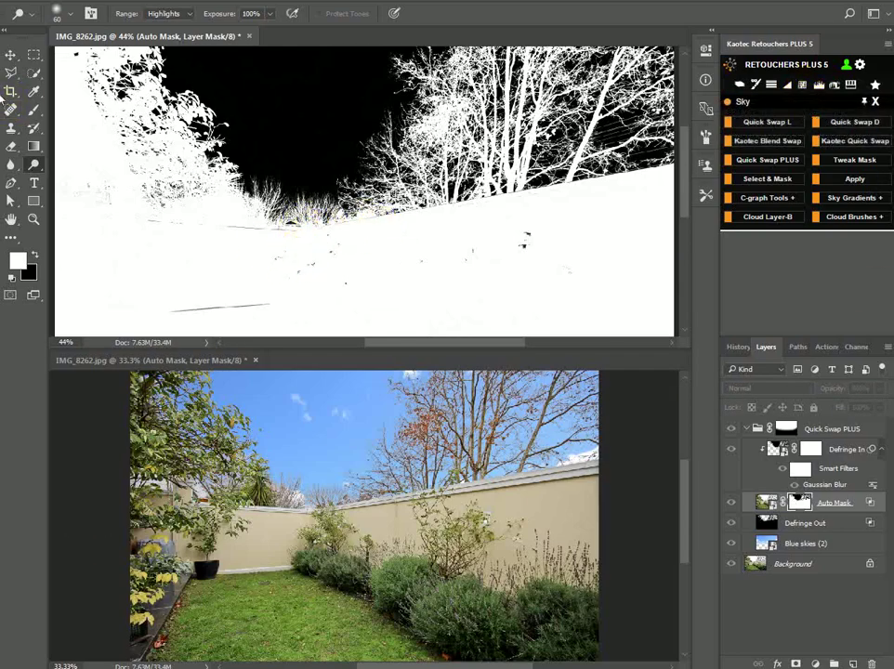
Step: Test white and black brush strokes on the mask, undo both, and select Defringe In
left_click(33, 110)
left_click_drag(269, 116, 339, 140)
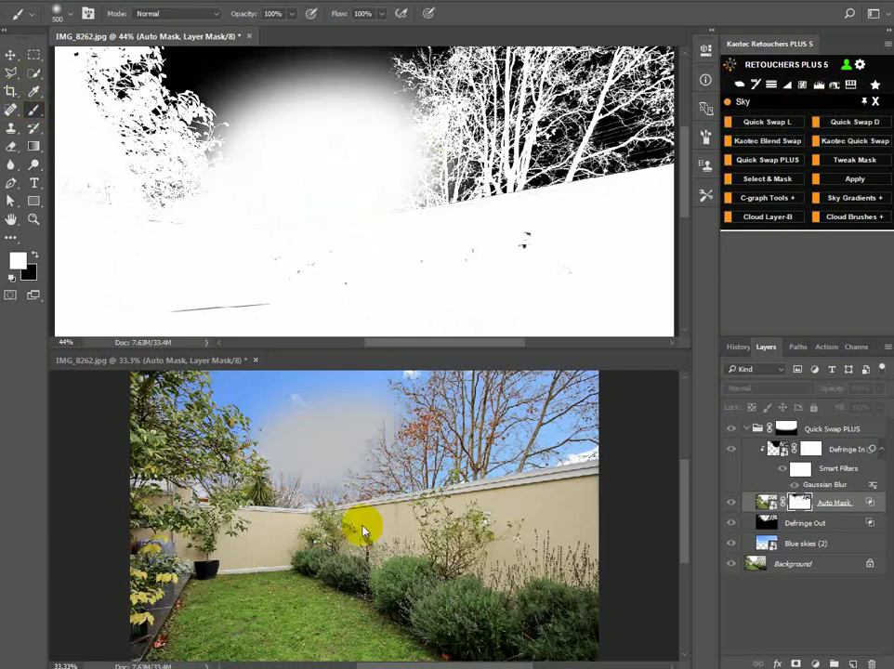
key("ctrl+z")
key("x")
mouse_move(339, 249)
left_mouse_down()
mouse_move(384, 221)
mouse_move(316, 230)
left_mouse_up()
key("ctrl+z")
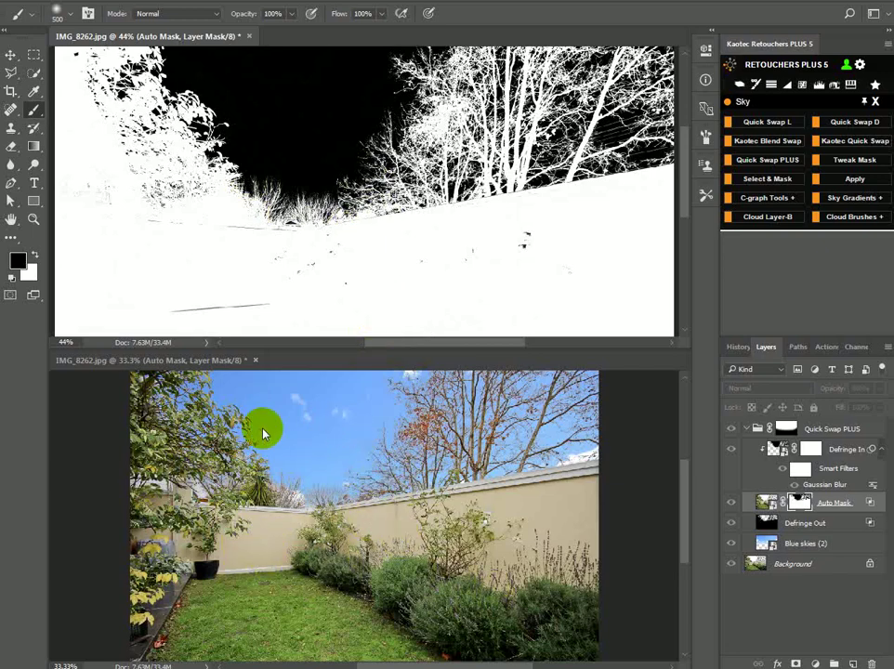
left_click(838, 458)
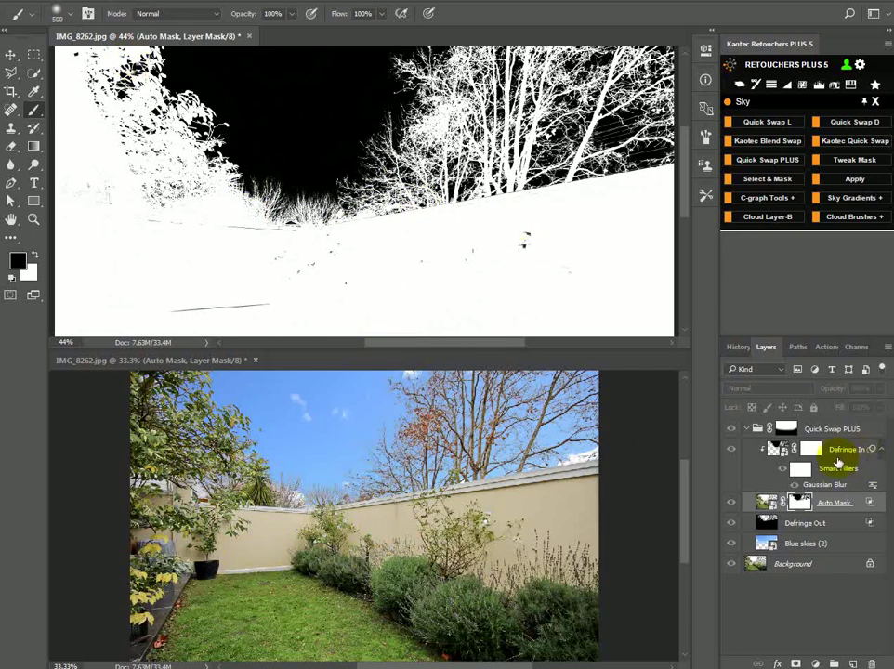
Step: Apply the Blue skies (2) swap, check the tree edges, and Snap Flatten to one layer
left_click(249, 37)
left_click(855, 181)
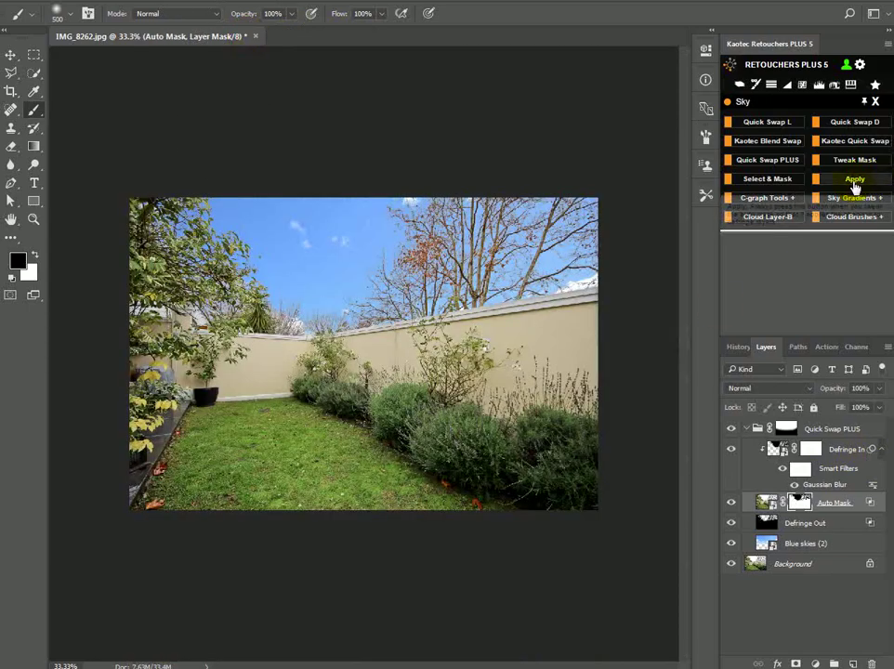
key("z")
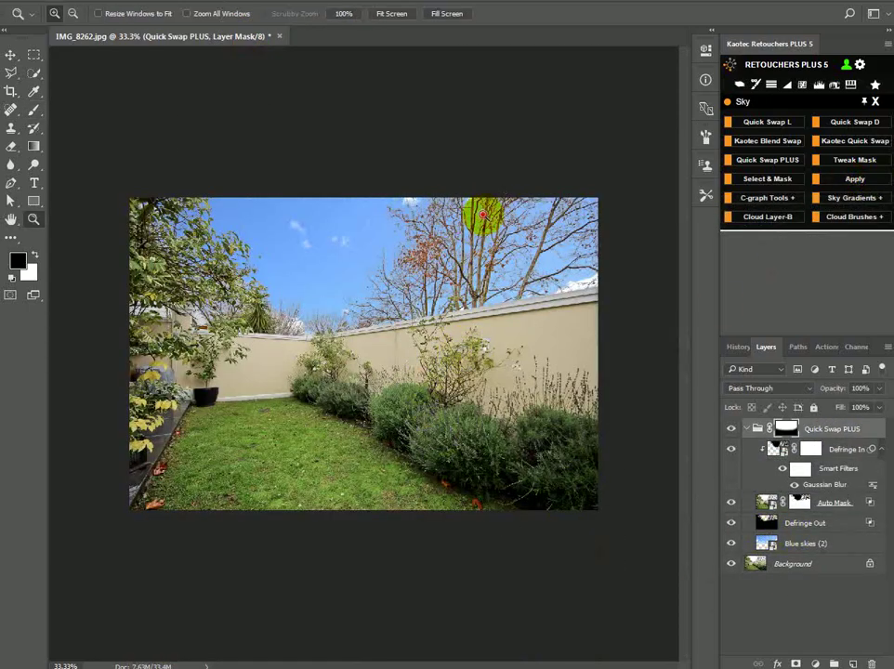
left_click_drag(478, 212, 343, 438)
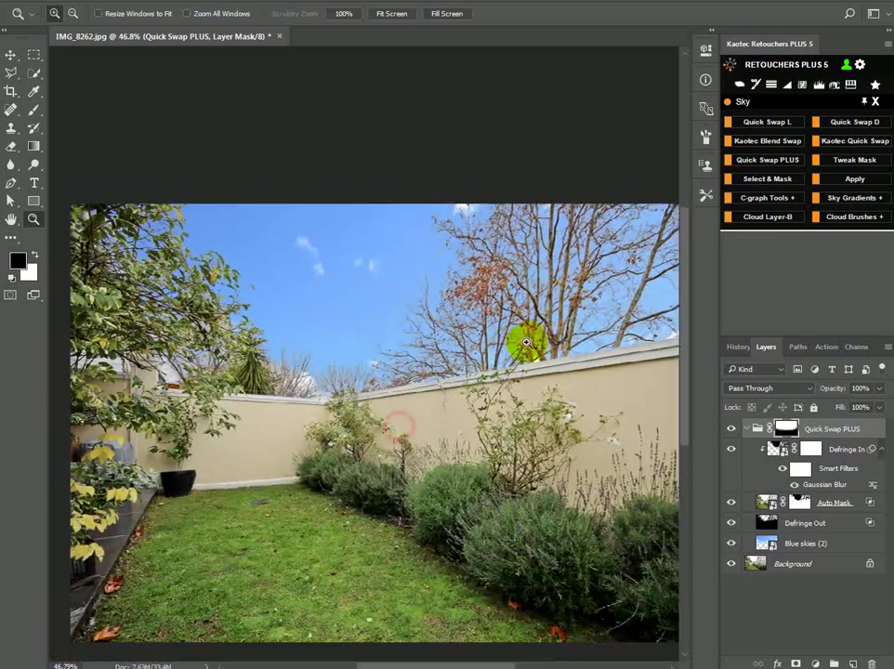
scroll(524, 344, "down", 2)
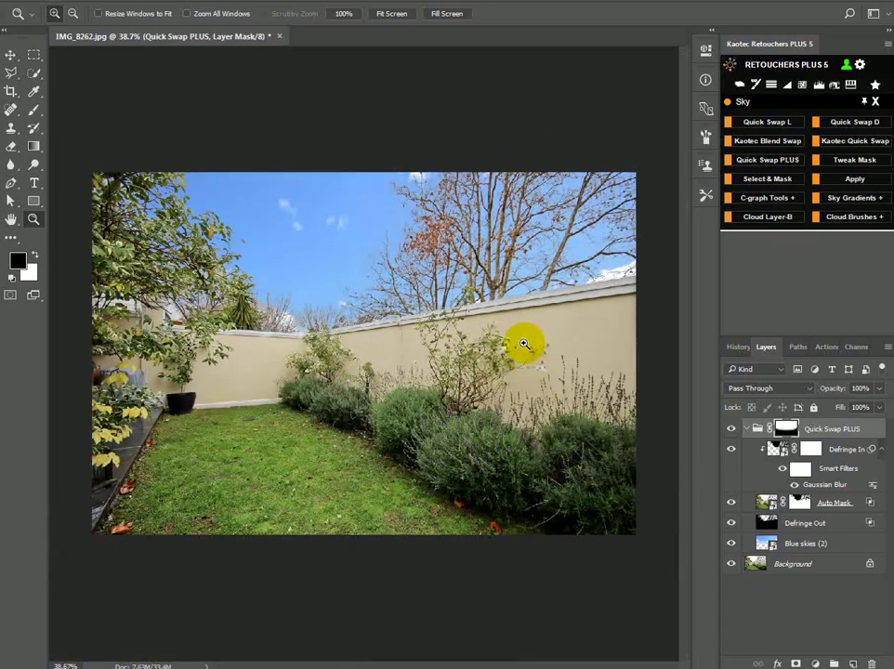
left_click(740, 88)
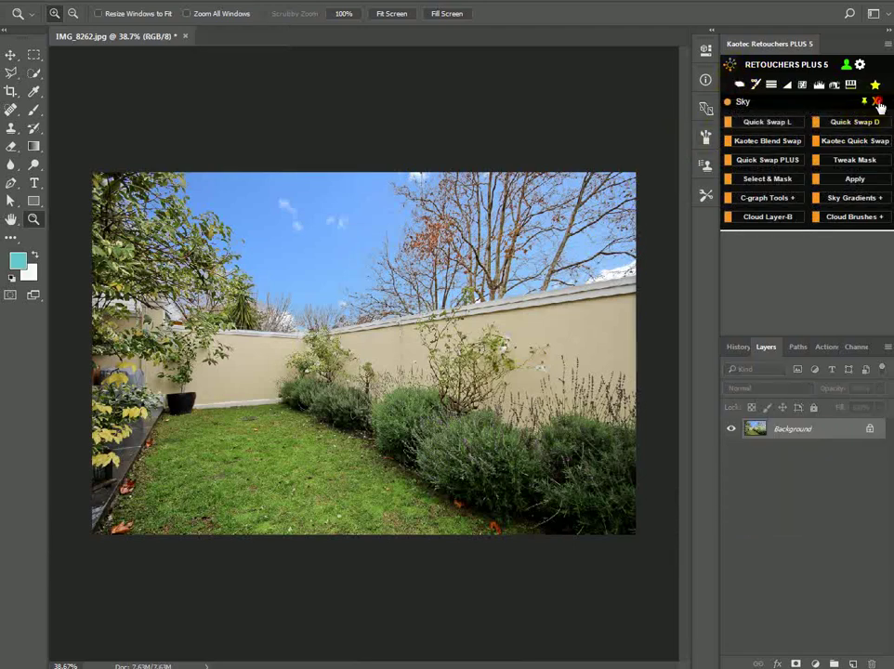
Step: Add a Quick Swap G grass group and paint the lawn into its mask
left_click(876, 102)
left_click(855, 122)
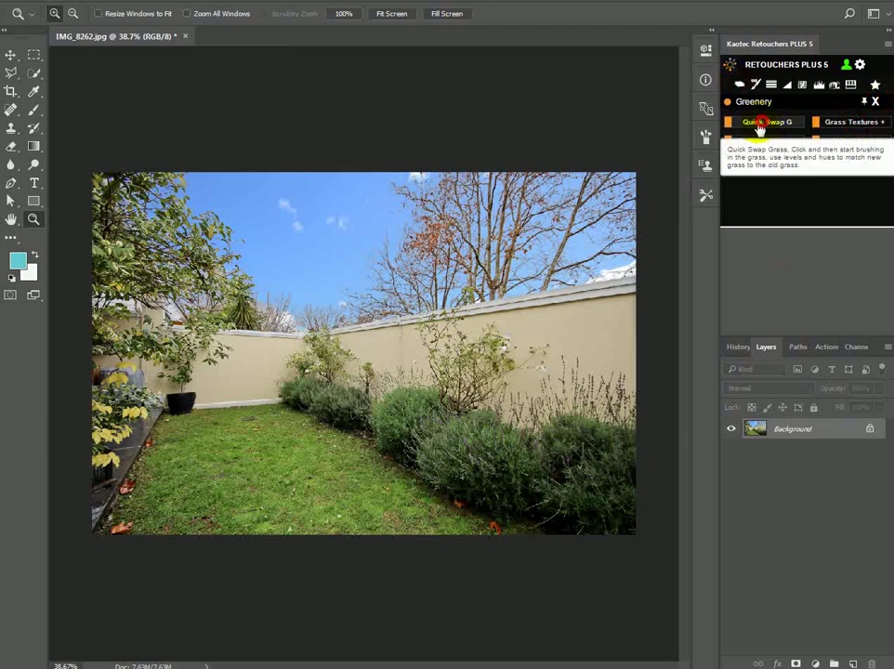
left_click(764, 124)
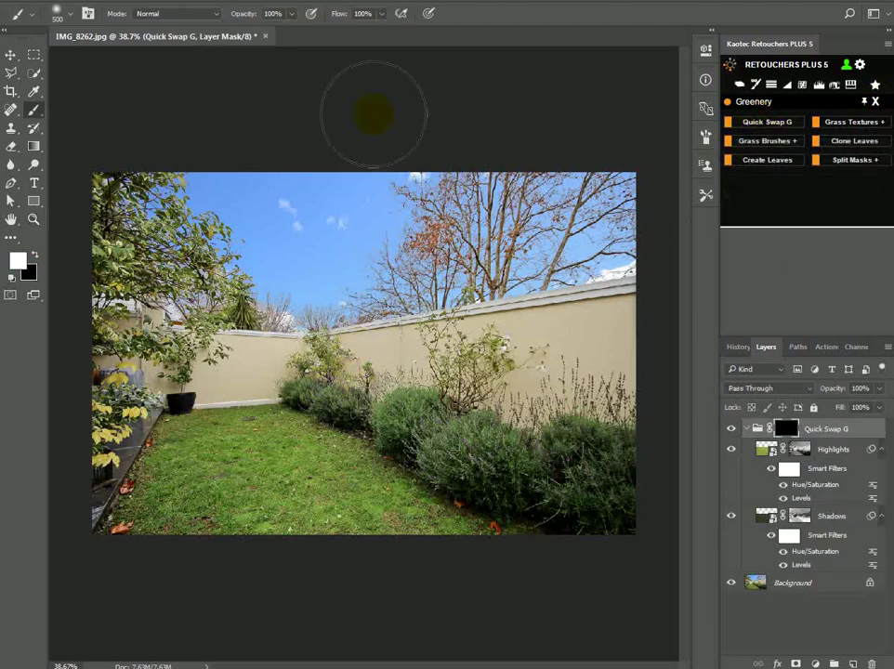
mouse_move(289, 568)
left_mouse_down()
mouse_move(283, 533)
mouse_move(305, 504)
mouse_move(430, 568)
left_mouse_up()
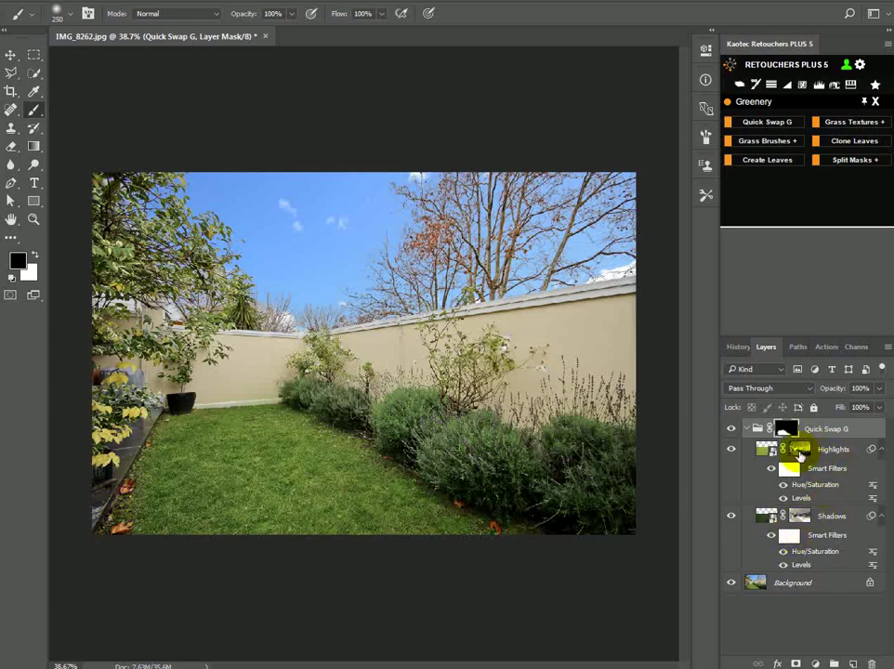
Step: Inspect the Highlights and Shadows masks, then select the Quick Swap G group
left_click(800, 451, "alt")
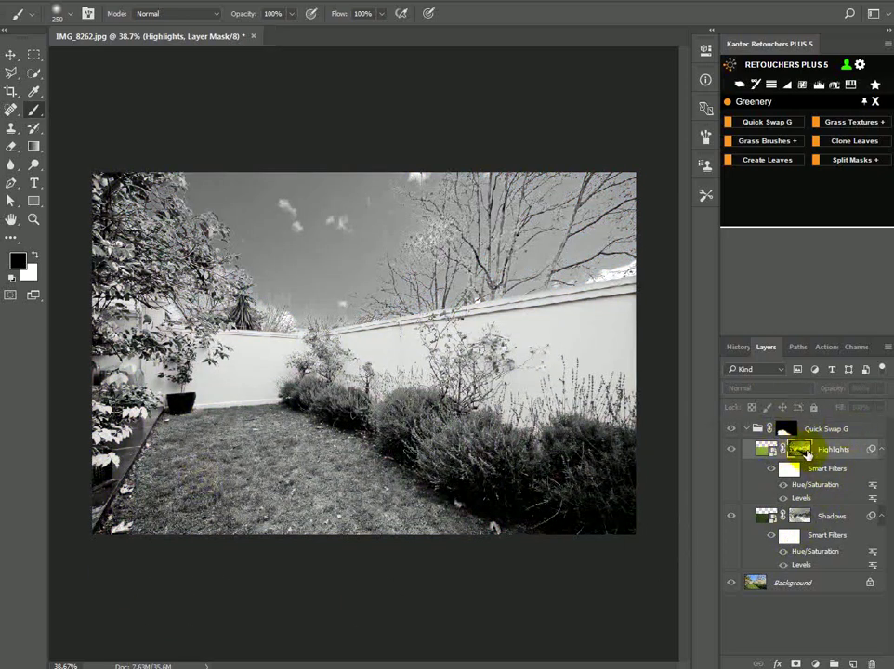
left_click(799, 520, "alt")
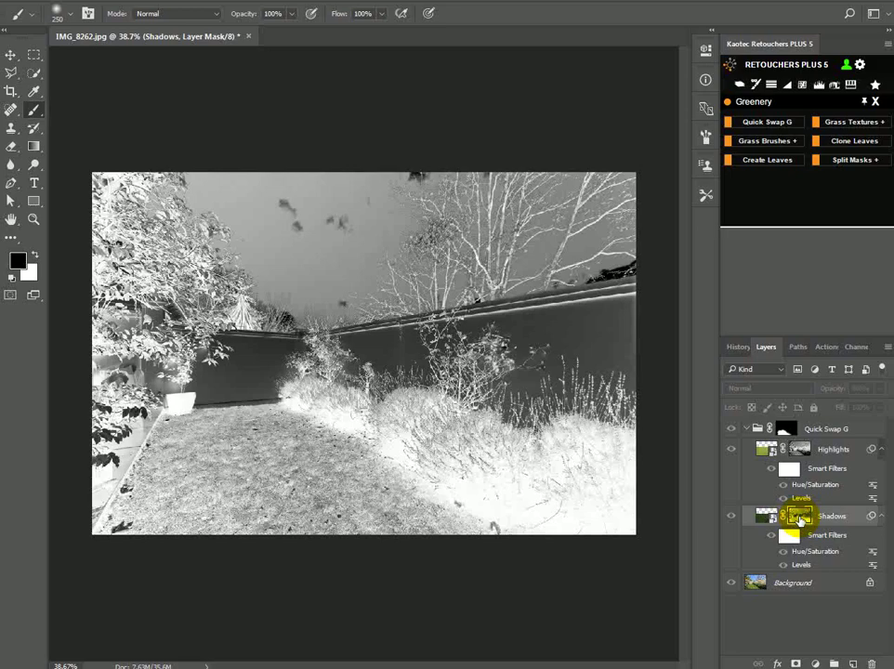
left_click(800, 451, "alt")
left_click(801, 452, "alt")
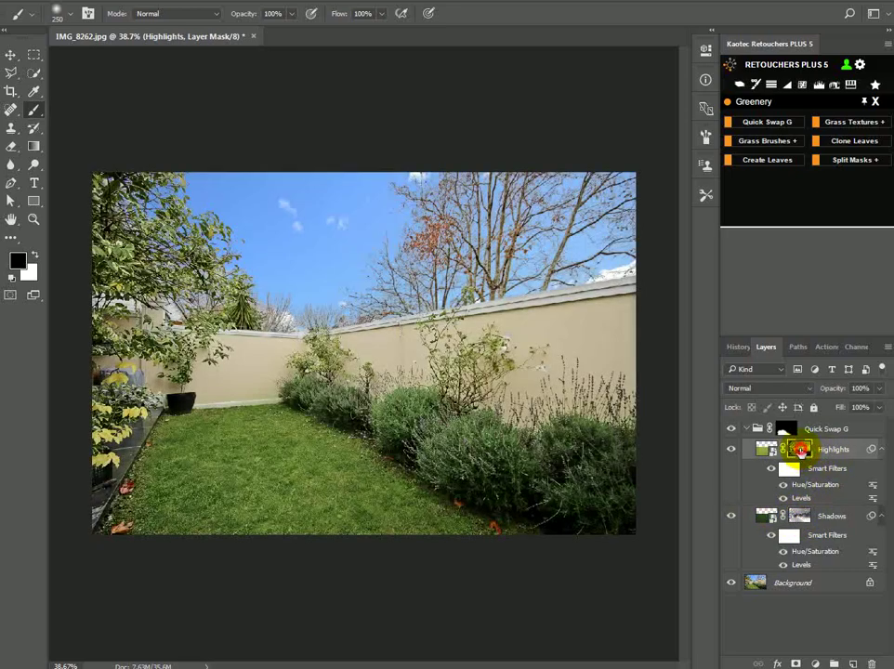
left_click(787, 430)
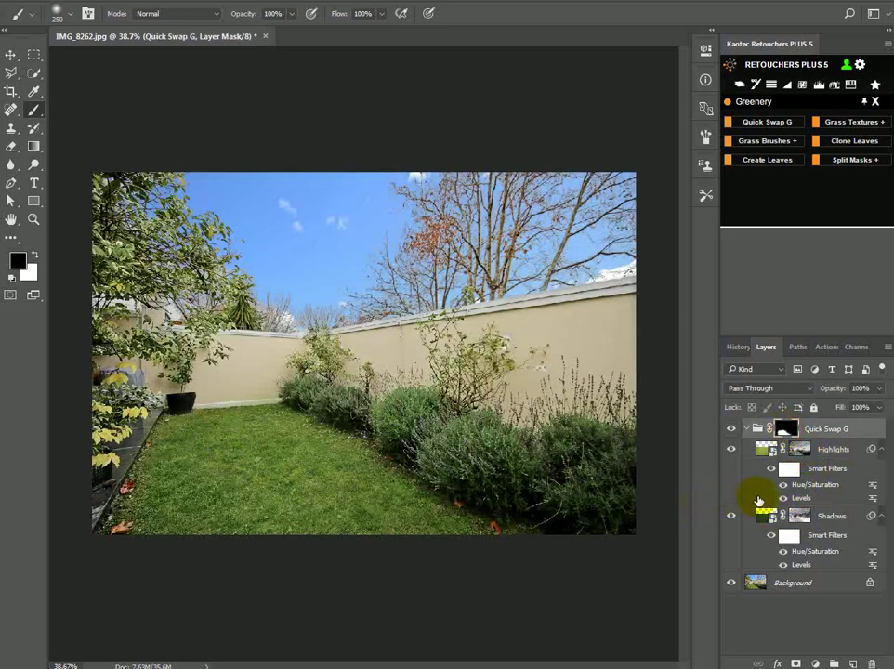
Step: Try a hue shift in the Highlights Hue/Saturation filter and cancel it
double_click(815, 490)
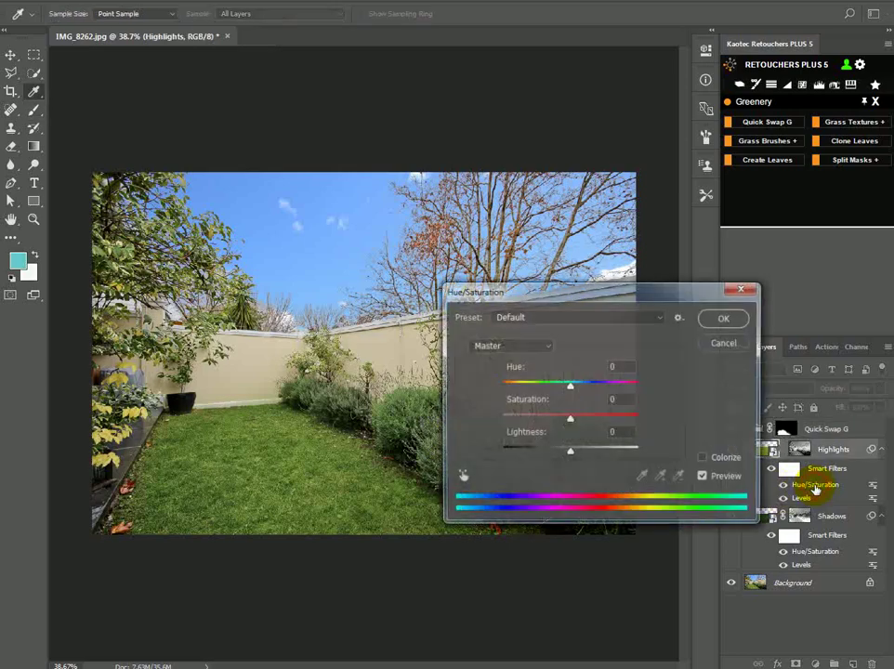
left_click(570, 384)
mouse_move(572, 393)
left_mouse_down()
mouse_move(614, 390)
mouse_move(567, 389)
left_mouse_up()
left_click(730, 346)
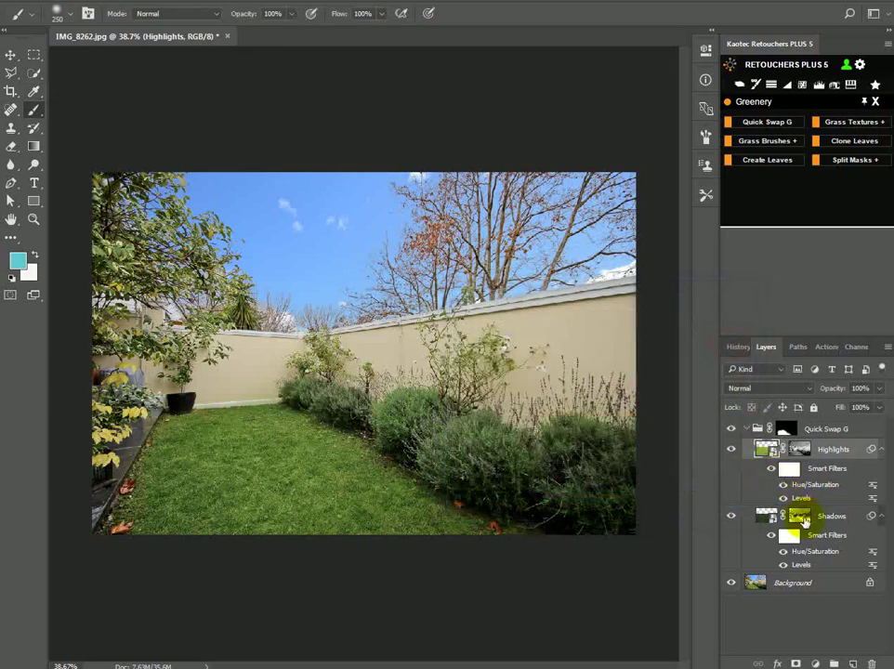
Step: Try Shadows saturation changes, cancel them, and Snap Flatten to a single Background layer
double_click(798, 554)
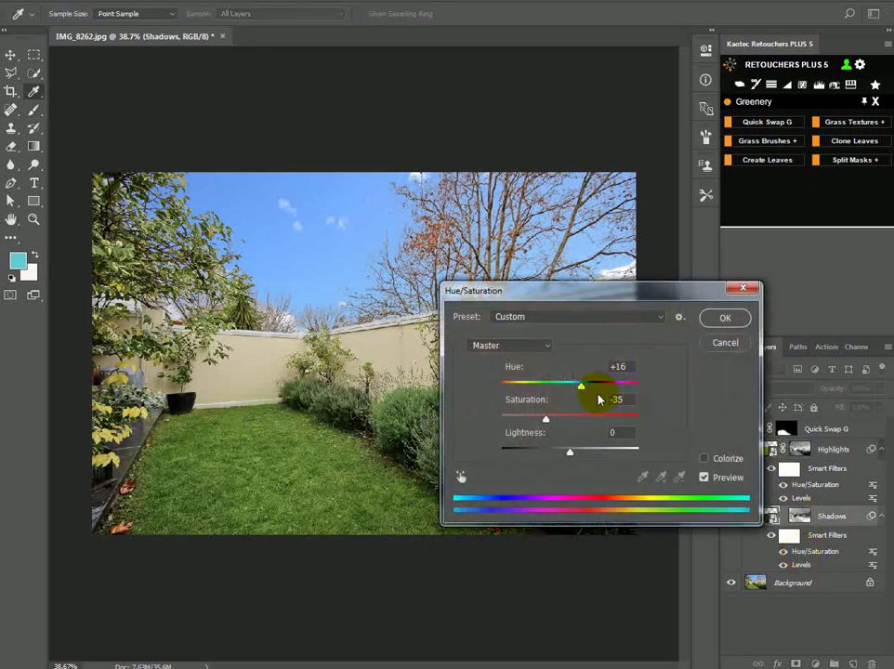
left_click_drag(552, 419, 584, 420)
left_click(725, 343)
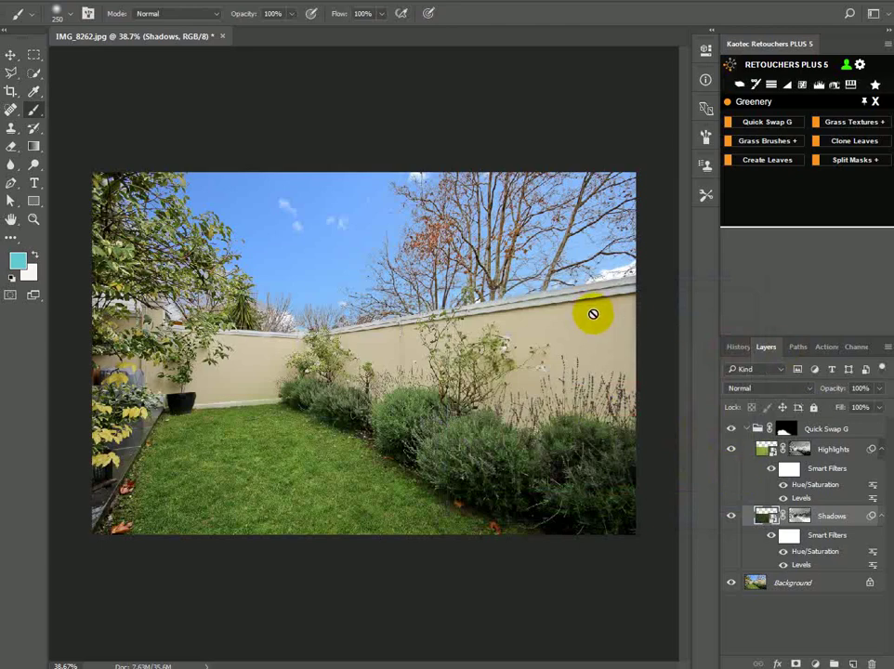
left_click(739, 88)
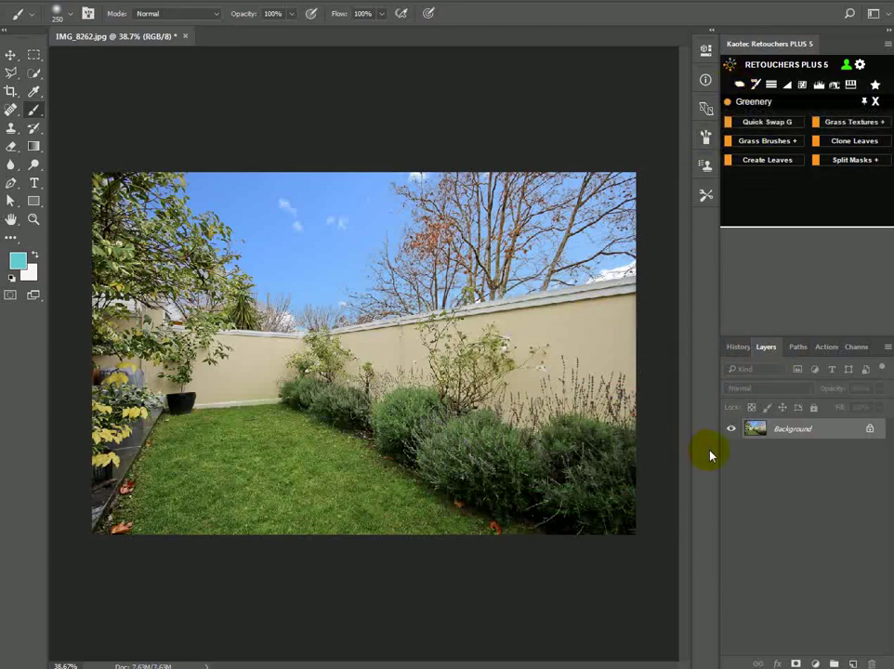